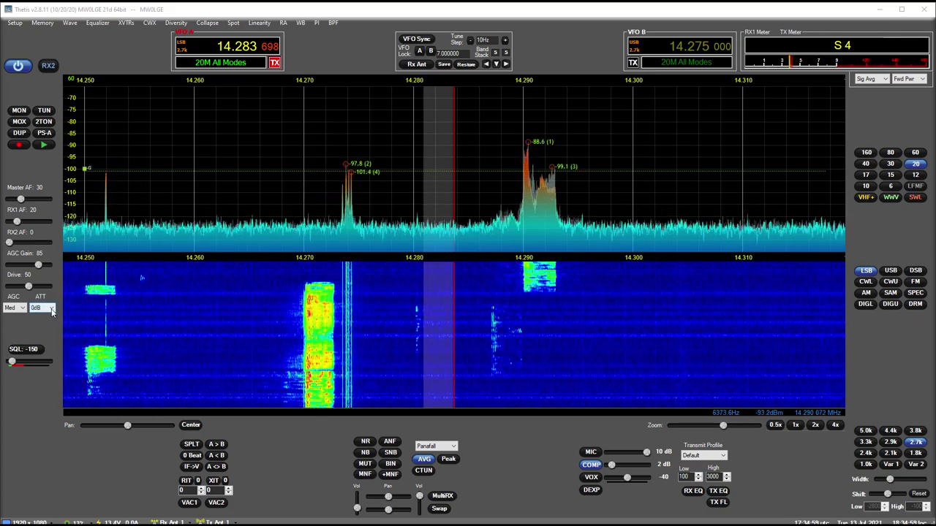
Step: Open the general ADC assignments in the setup and examine the Protocol 2 DDC routing
click(14, 23)
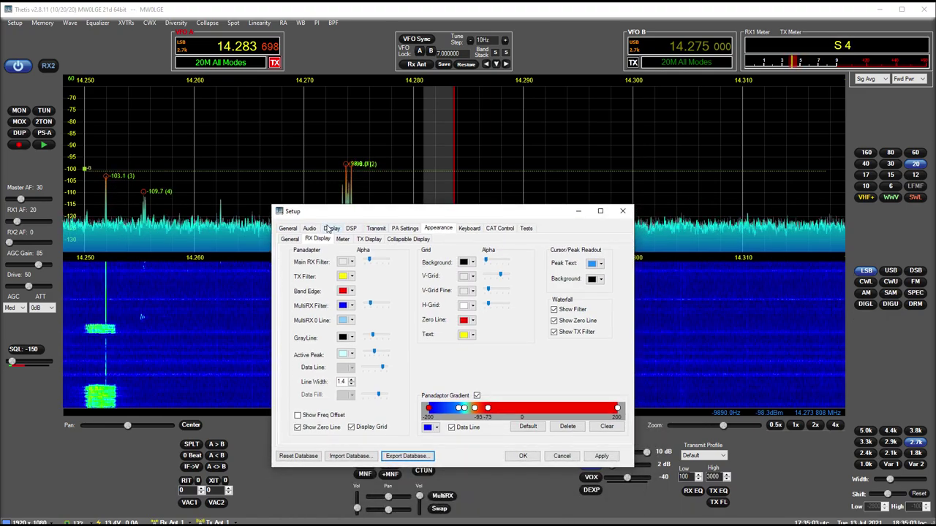
click(286, 231)
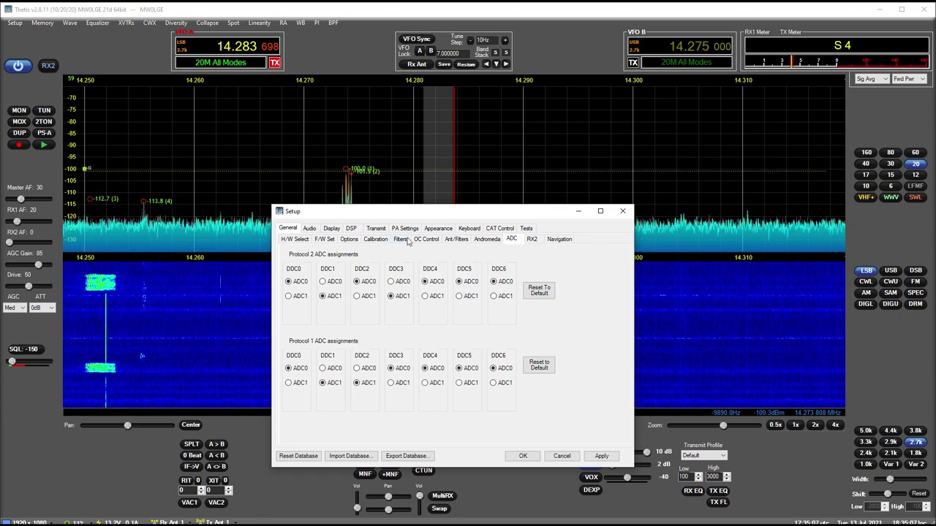
drag(401, 218, 565, 138)
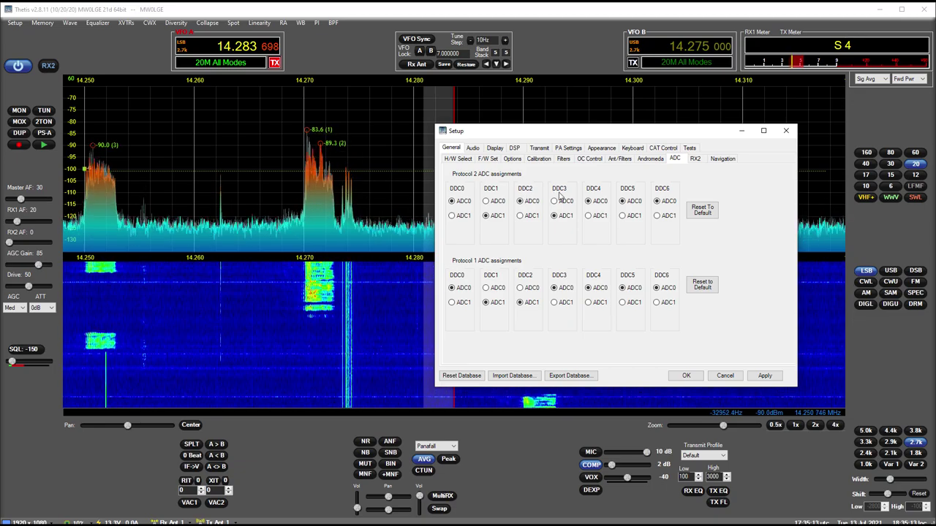
mouse_move(607, 133)
mouse_down()
mouse_move(516, 158)
mouse_move(617, 147)
mouse_move(618, 129)
mouse_move(600, 126)
mouse_up()
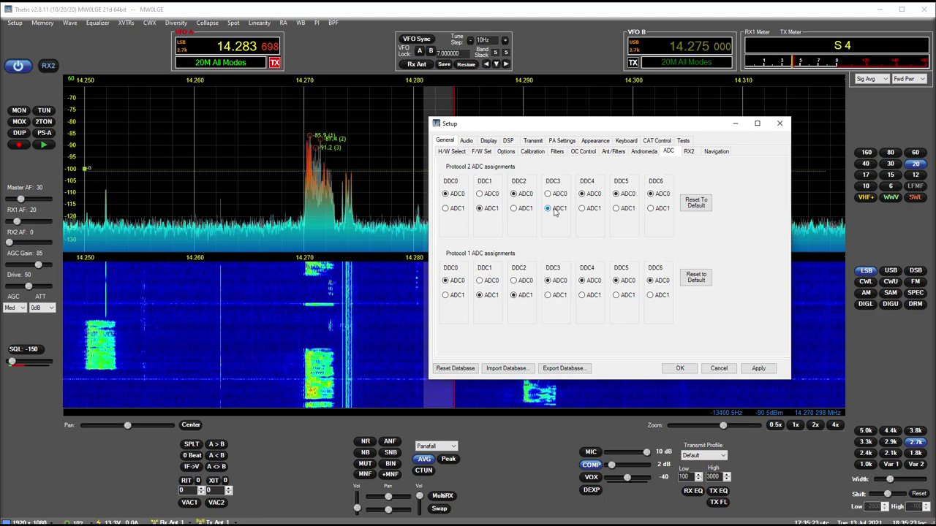
Step: Turn on the second receiver and try -30 dB attenuation on RX1 and RX2 separately
click(47, 70)
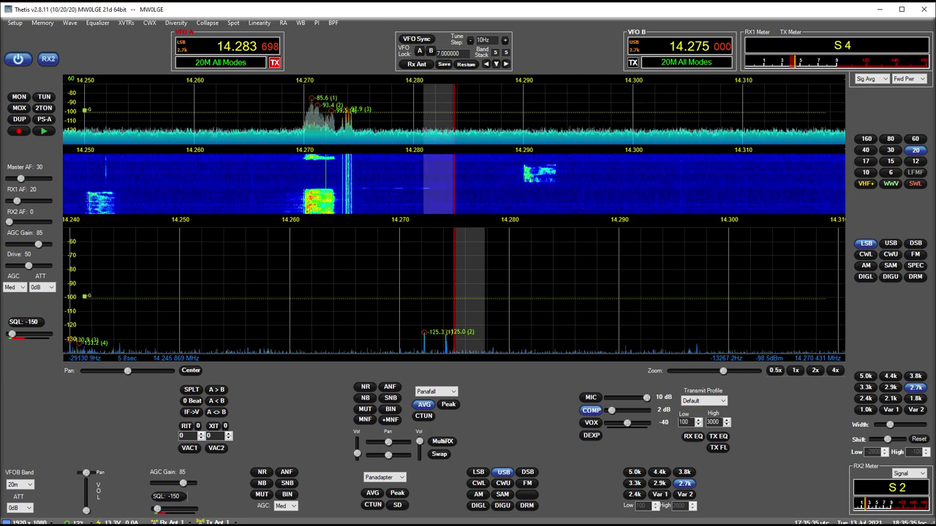
click(44, 287)
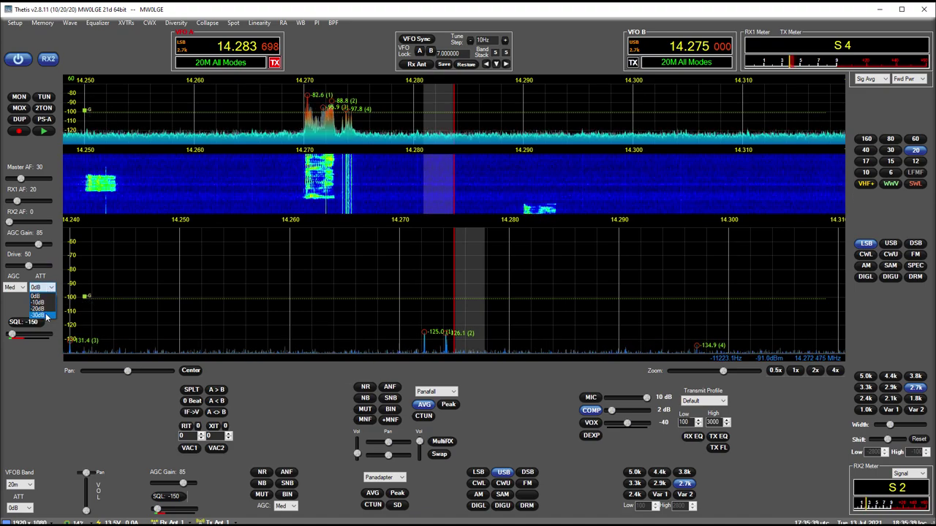
click(42, 315)
scroll(50, 289, up, 2)
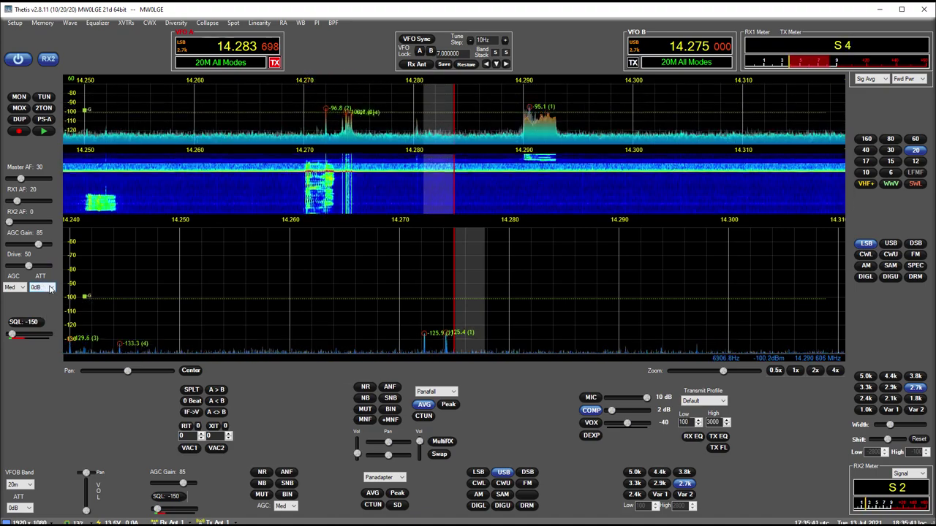
scroll(50, 289, up, 1)
scroll(21, 509, up, 2)
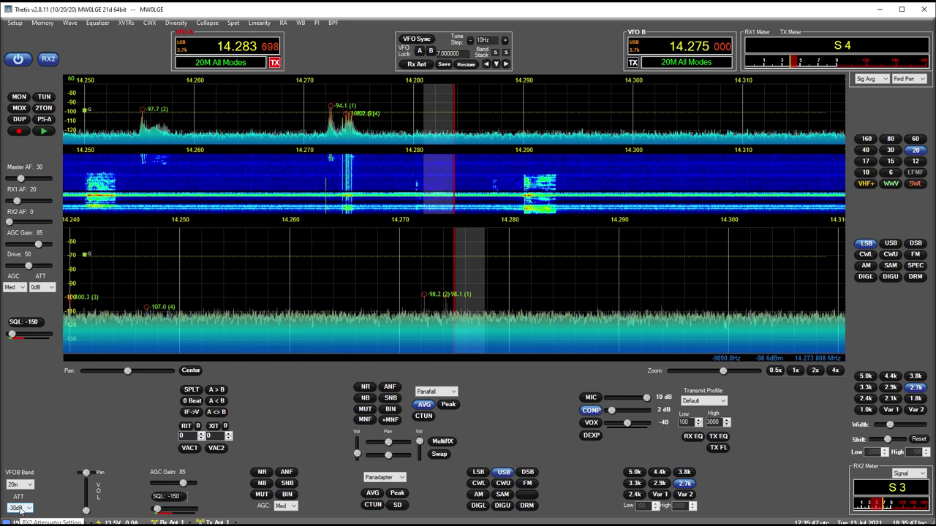
Step: Swap the Protocol 2 receiver assignments by setting DDC2 to ADC1 and DDC3 to ADC0, and confirm the setup
click(23, 22)
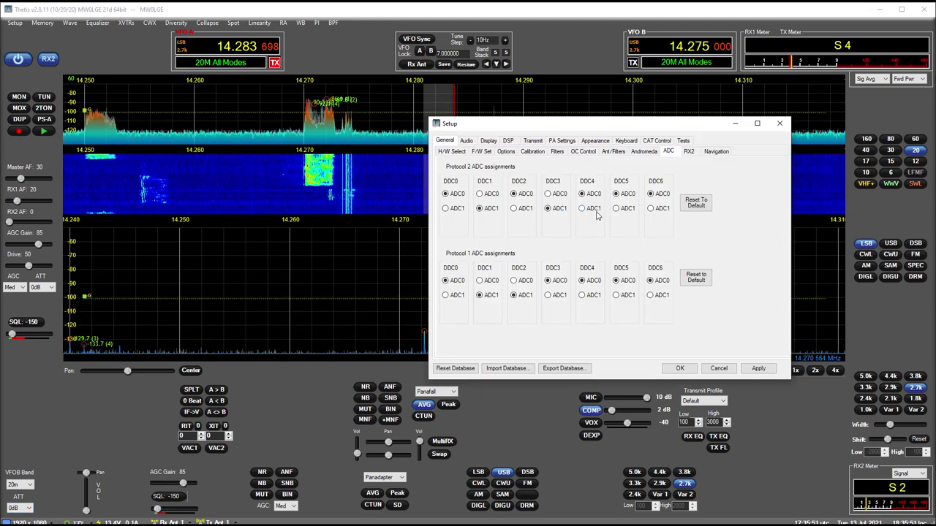
click(549, 194)
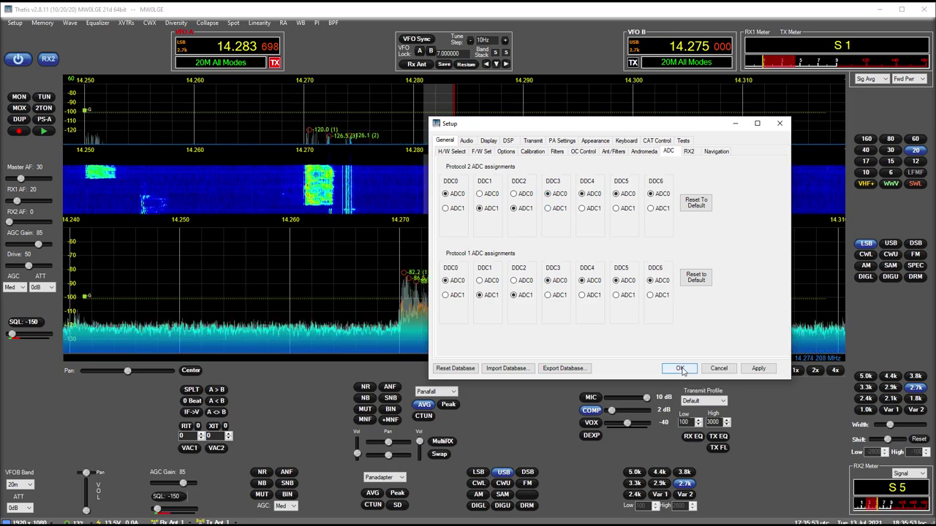
click(679, 369)
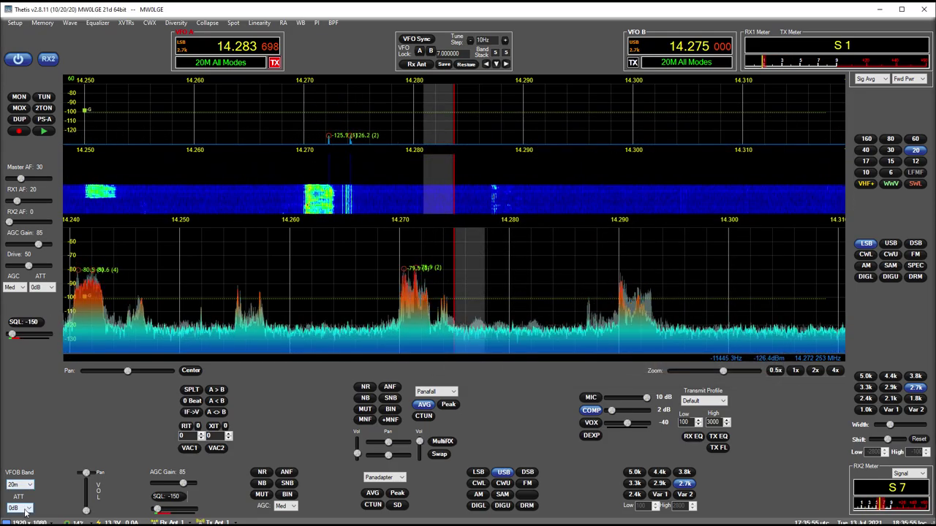
Step: Try -10 dB attenuation on RX2, return it to 0 dB, and set RX1's attenuation to -10 dB
scroll(26, 510, down, 2)
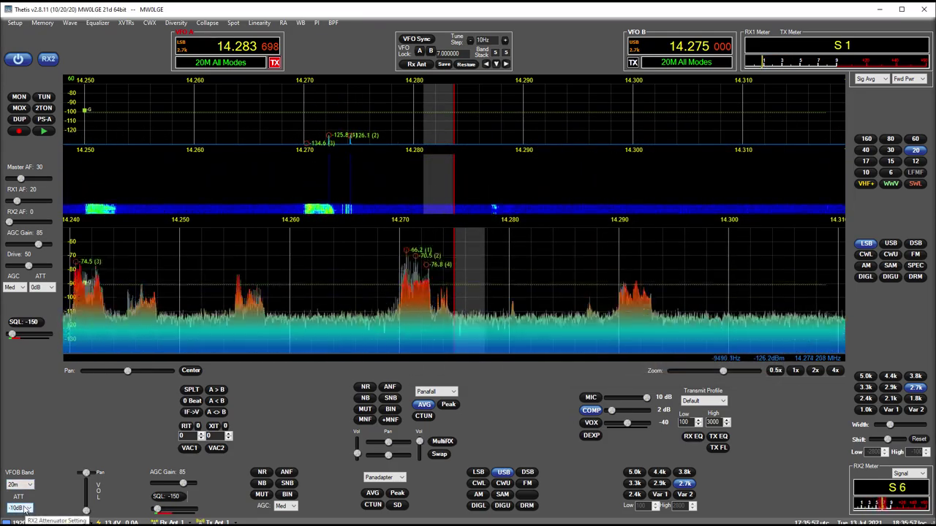
scroll(26, 510, up, 2)
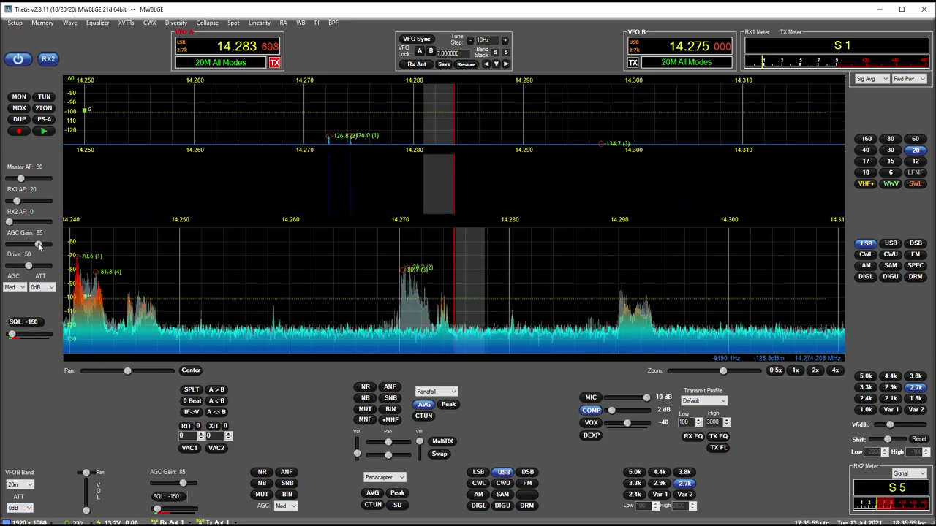
scroll(44, 288, down, 1)
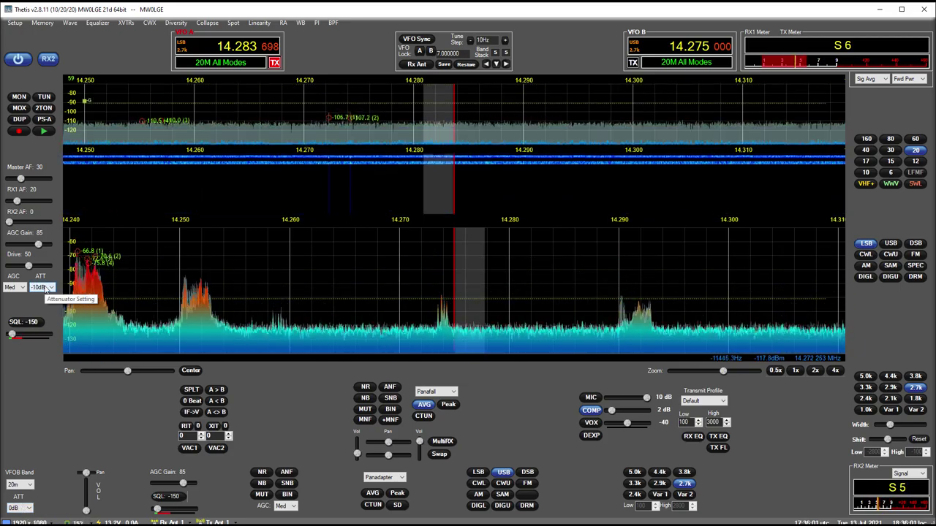
Step: Assign Protocol 2 DDC2 to ADC0 so it shares the converter with DDC3, and clear the setup window from view
click(14, 23)
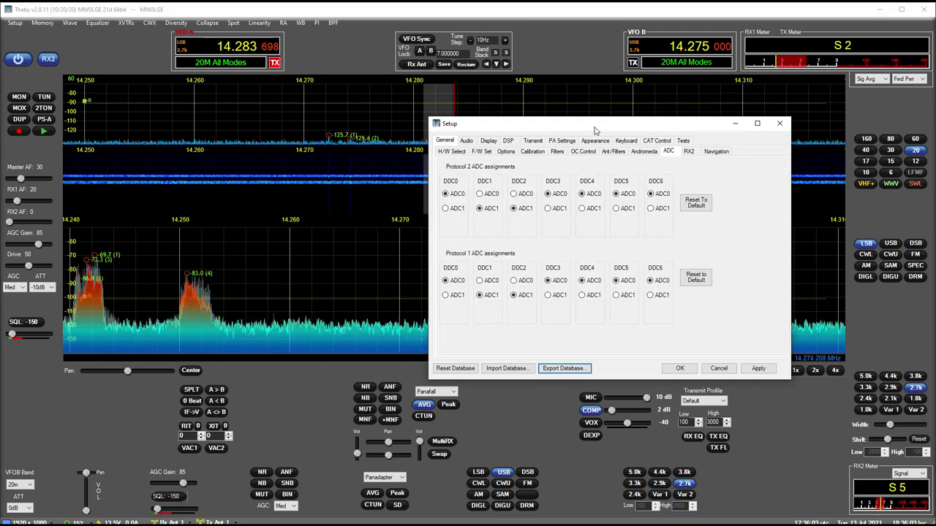
drag(595, 130, 442, 105)
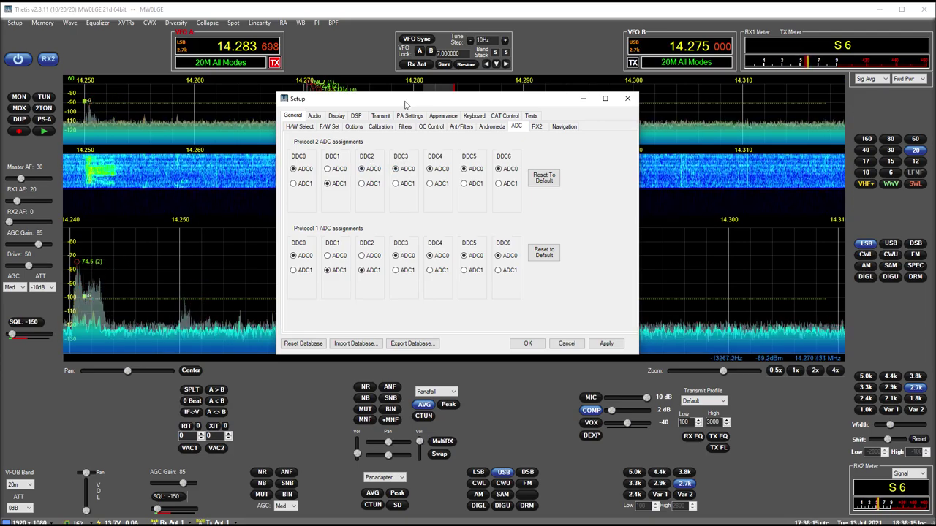
drag(406, 103, 377, 525)
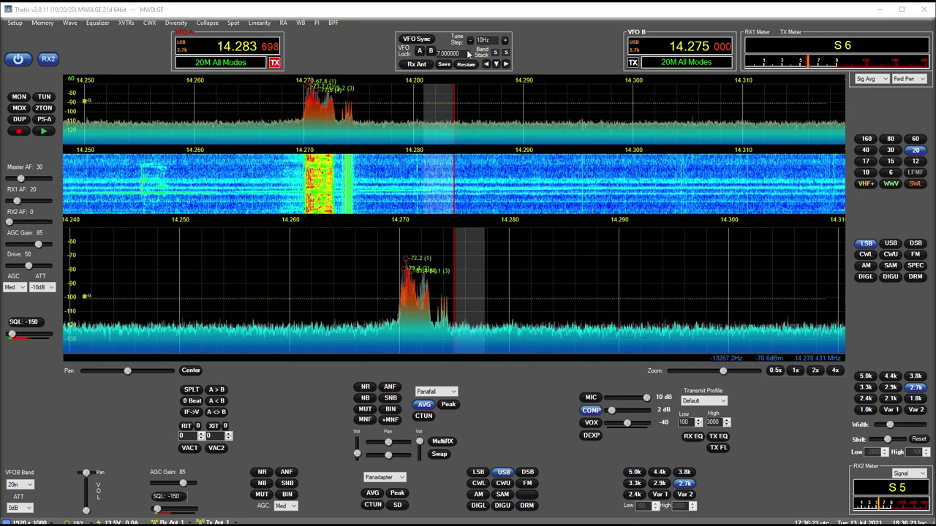
Step: Synchronise the two VFOs and step the linked RX1 and RX2 attenuators between 0 dB and -30 dB
click(416, 39)
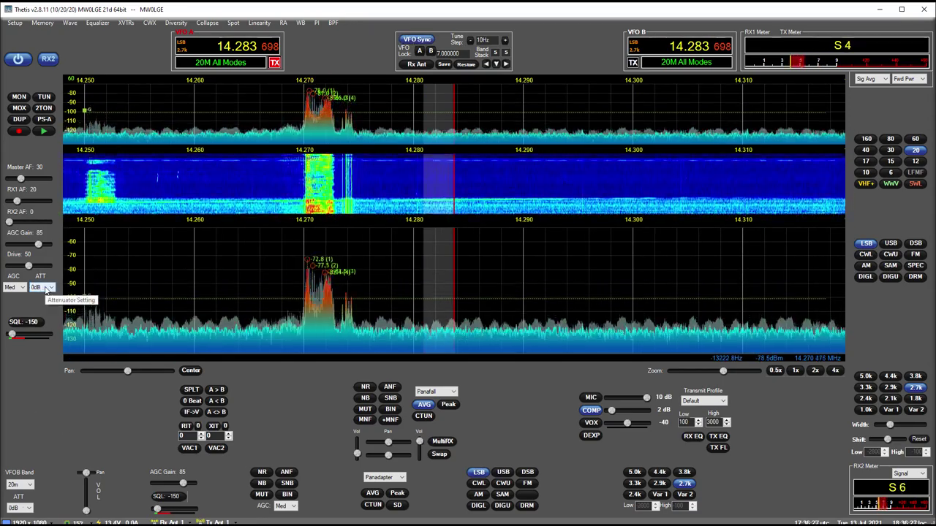
scroll(46, 291, down, 1)
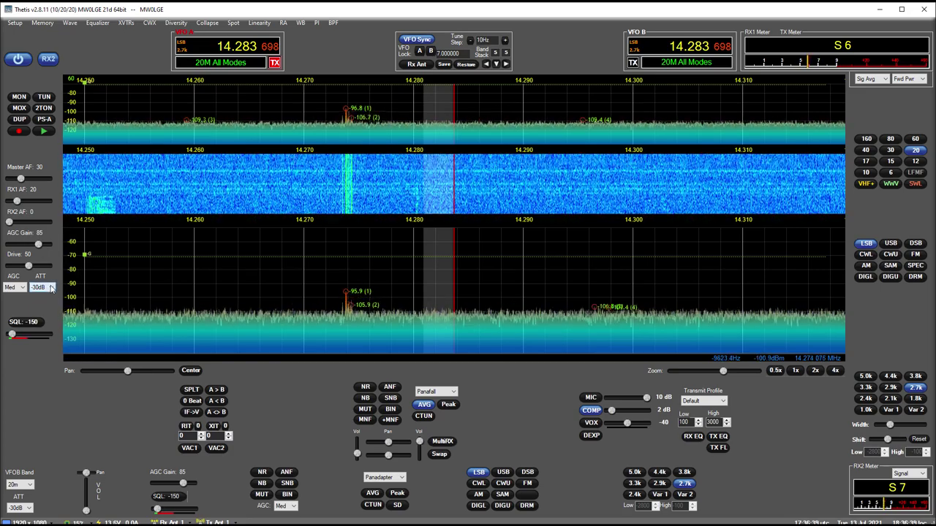
scroll(51, 288, up, 2)
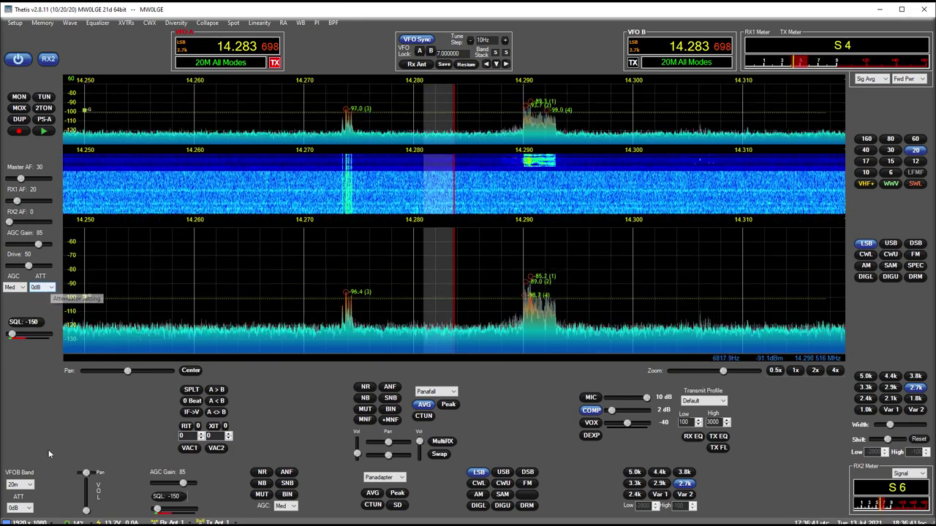
scroll(24, 510, down, 1)
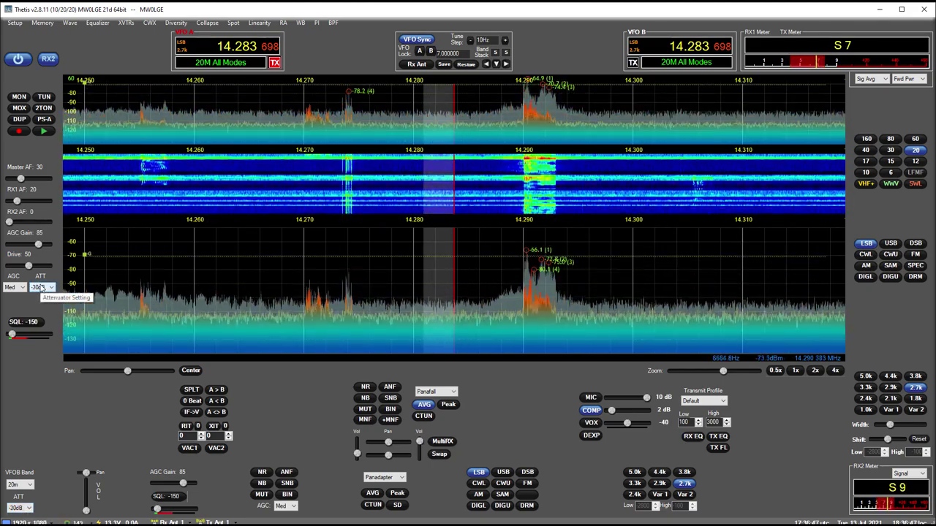
Step: Assign both DDC2 and DDC3 to ADC1 under Protocol 2 and clear the setup window from the spectrum displays
click(20, 23)
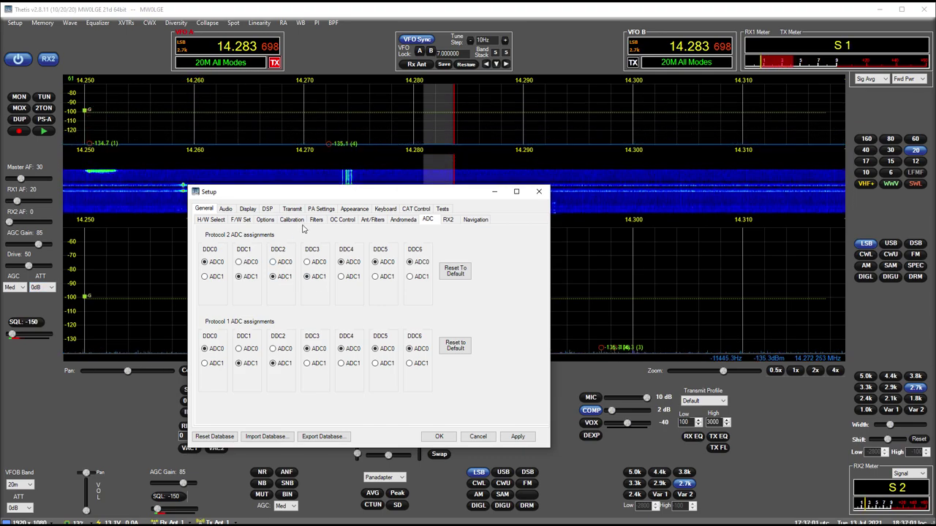
drag(327, 189, 359, 209)
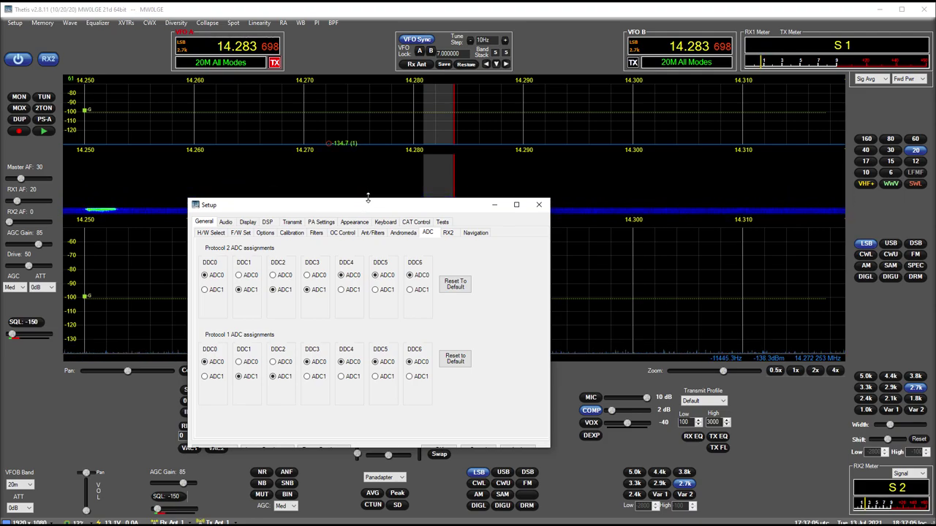
drag(368, 205, 329, 207)
click(391, 456)
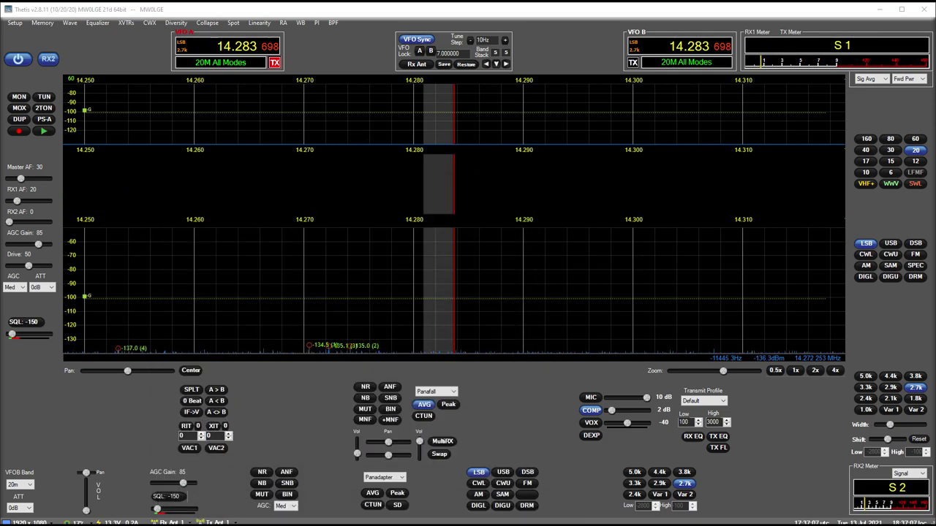
Step: Step the linked attenuators from both the RX1 and RX2 controls, ending at -20 dB
scroll(18, 512, down, 2)
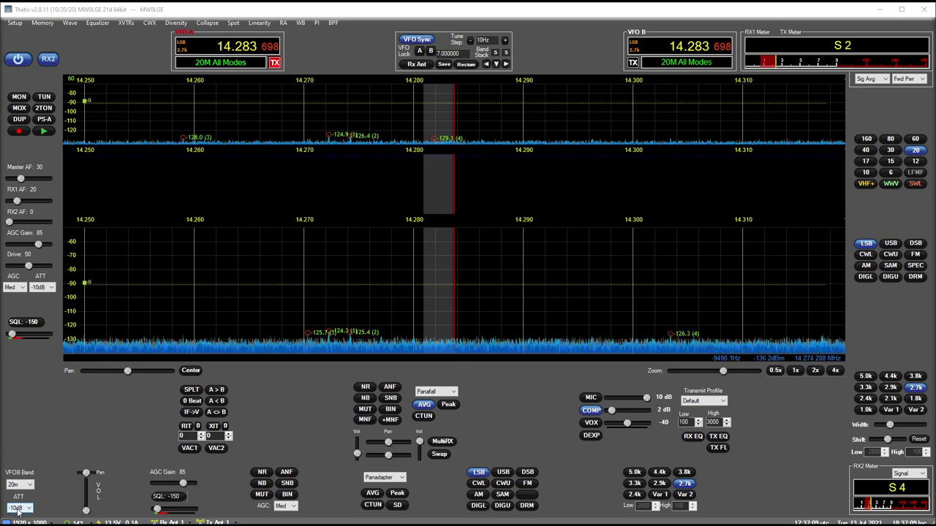
scroll(17, 512, up, 2)
scroll(49, 288, down, 1)
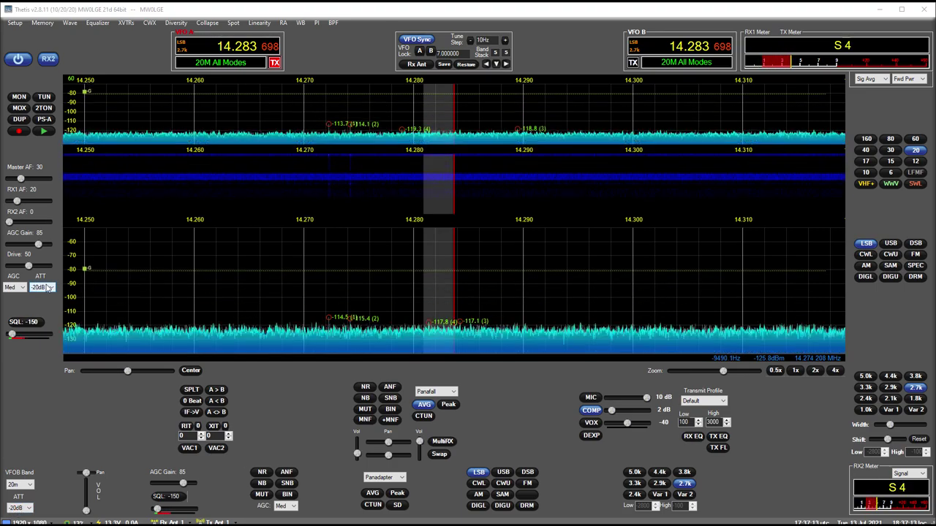
scroll(49, 288, down, 1)
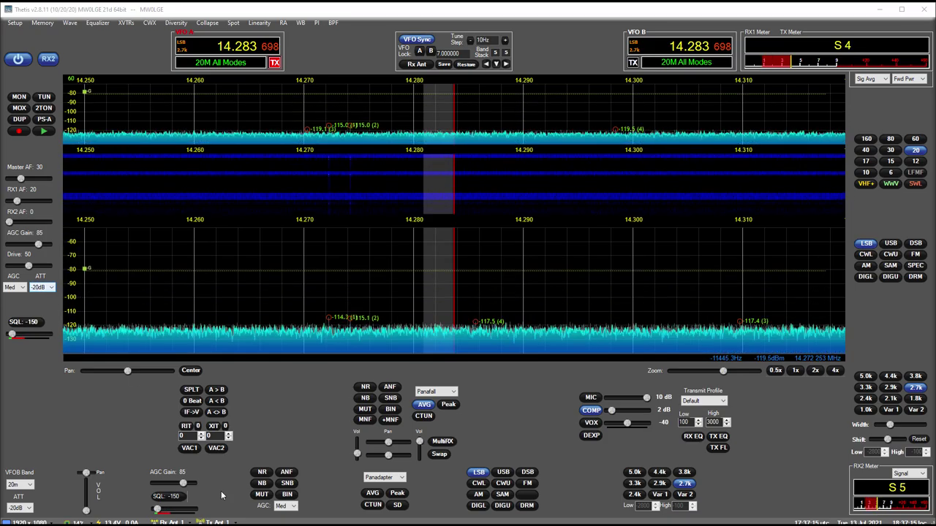
Step: Reassign Protocol 2 DDC2 to ADC0, leaving DDC3 on ADC1
click(15, 23)
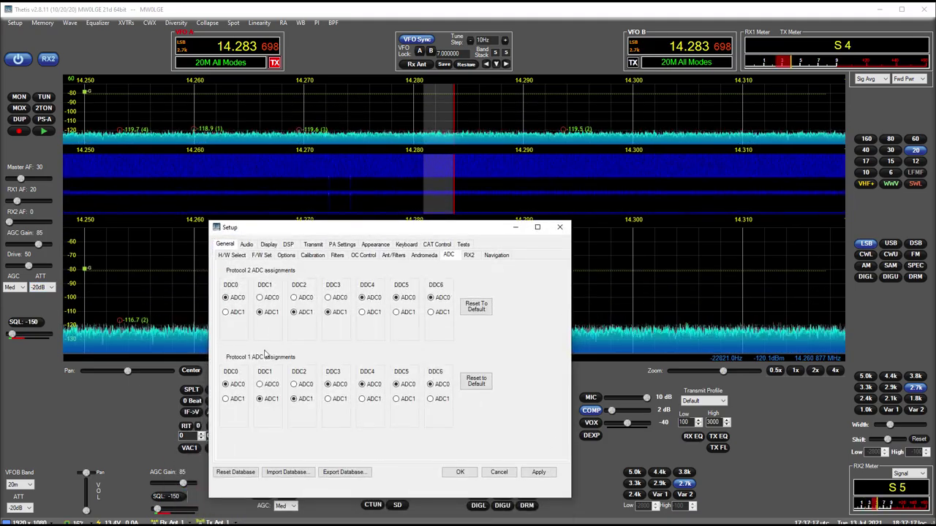
click(303, 300)
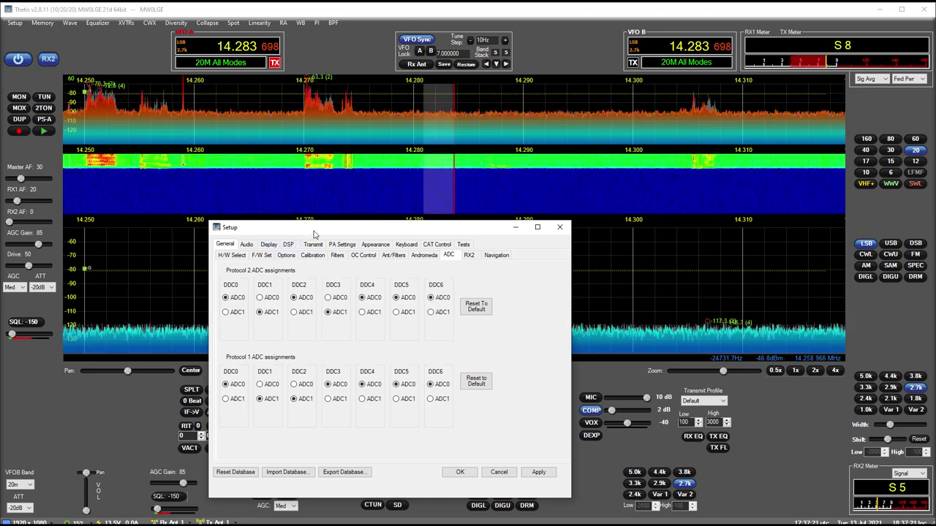
Step: Enable the ANAN step attenuator in the general options, then try -10 dB on RX2 and return it to -20 dB
drag(313, 235, 404, 264)
click(375, 285)
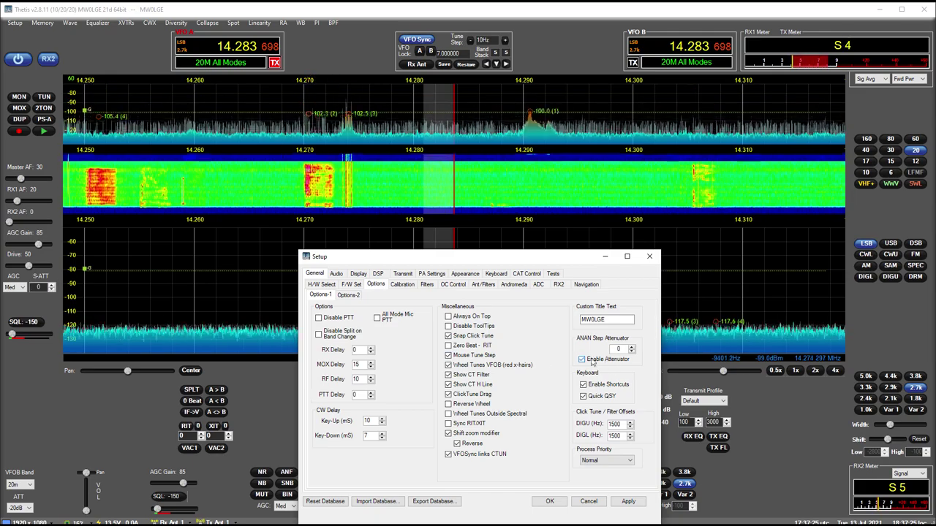
scroll(28, 514, down, 1)
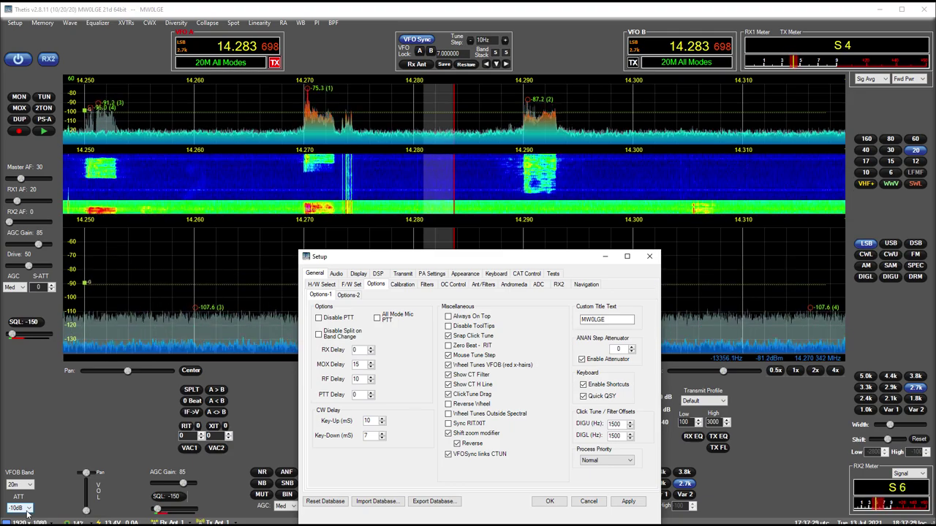
scroll(28, 514, up, 1)
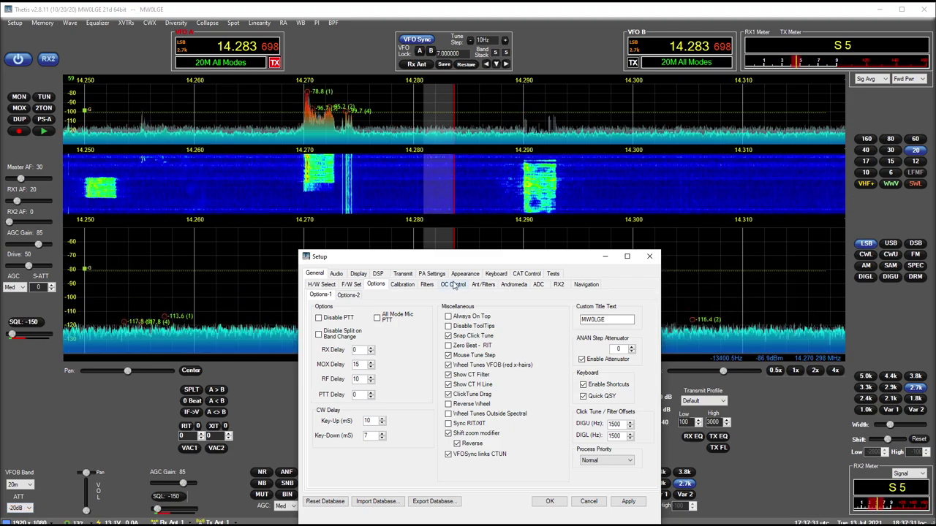
Step: Assign Protocol 2 DDC3 to ADC0 and raise the linked step attenuators to 15 dB
click(538, 284)
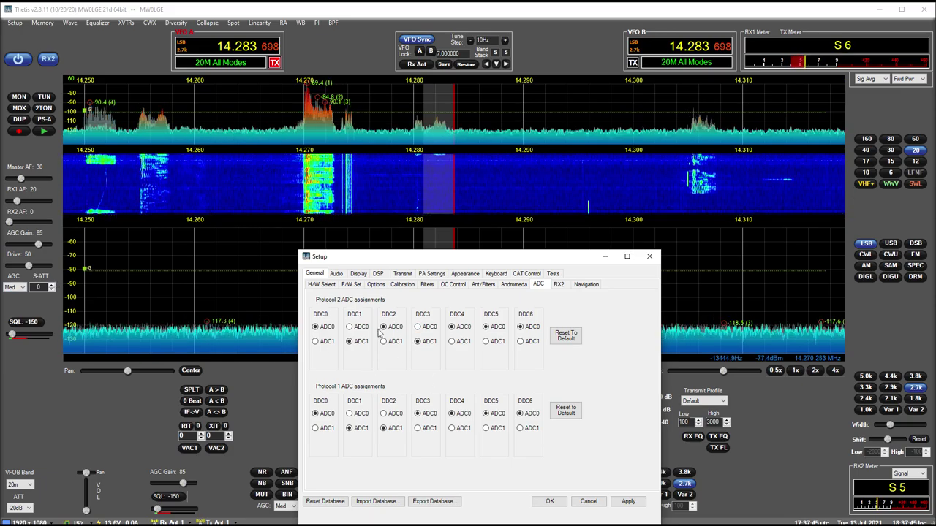
click(423, 330)
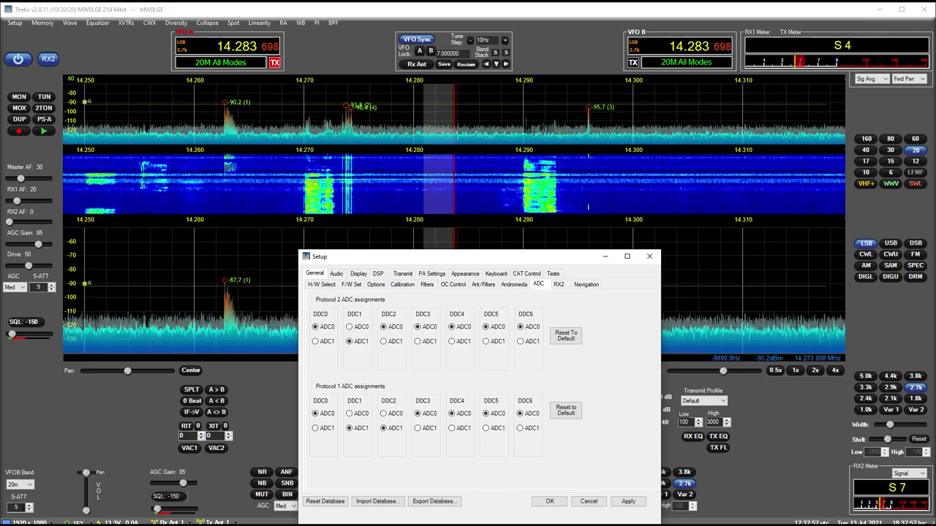
scroll(29, 507, up, 3)
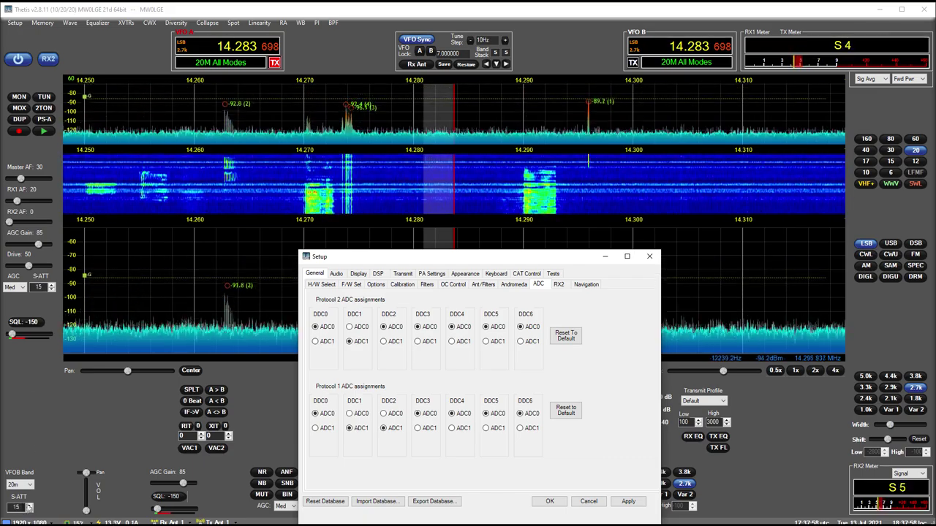
Step: Assign Protocol 2 DDC2 and DDC3 to ADC1 and raise the linked step attenuators to 18 dB
click(398, 343)
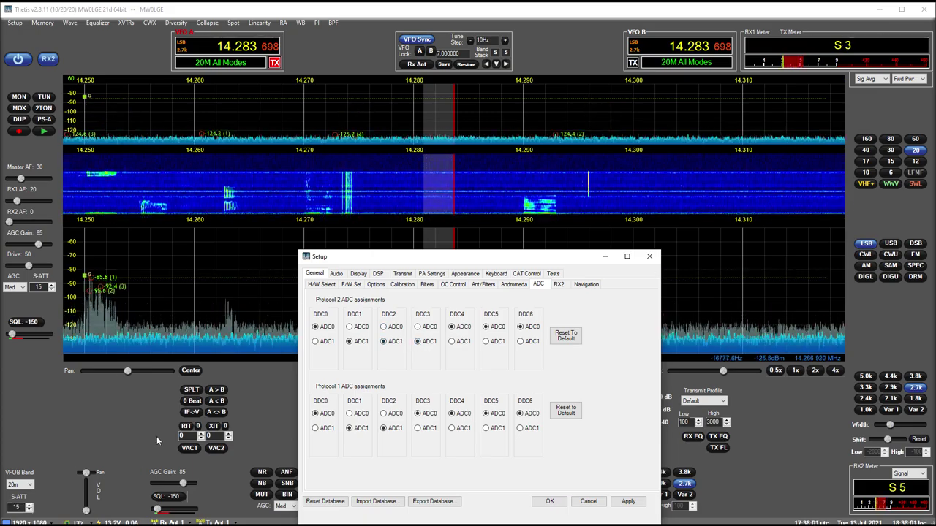
scroll(16, 507, up, 3)
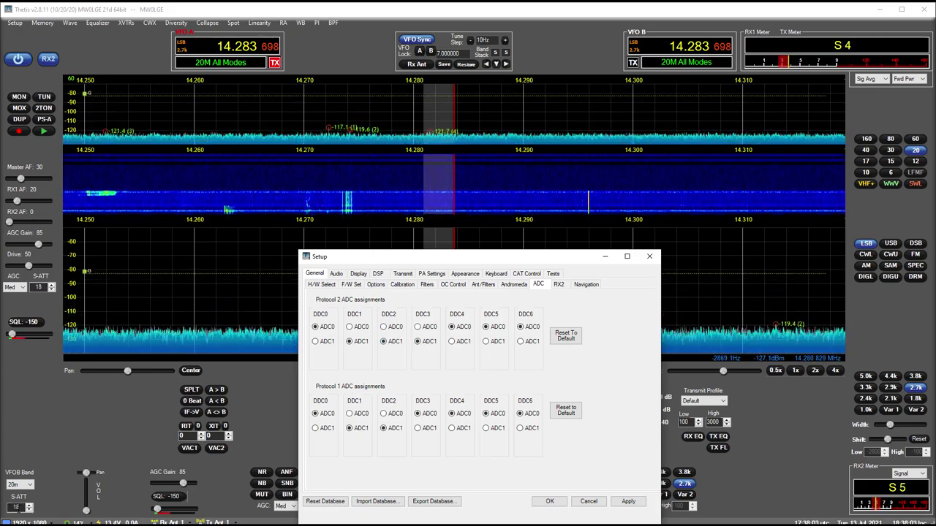
Step: Reassign Protocol 2 DDC2 to ADC0 and reposition the Setup window over the lower receiver display
click(384, 326)
drag(439, 257, 326, 173)
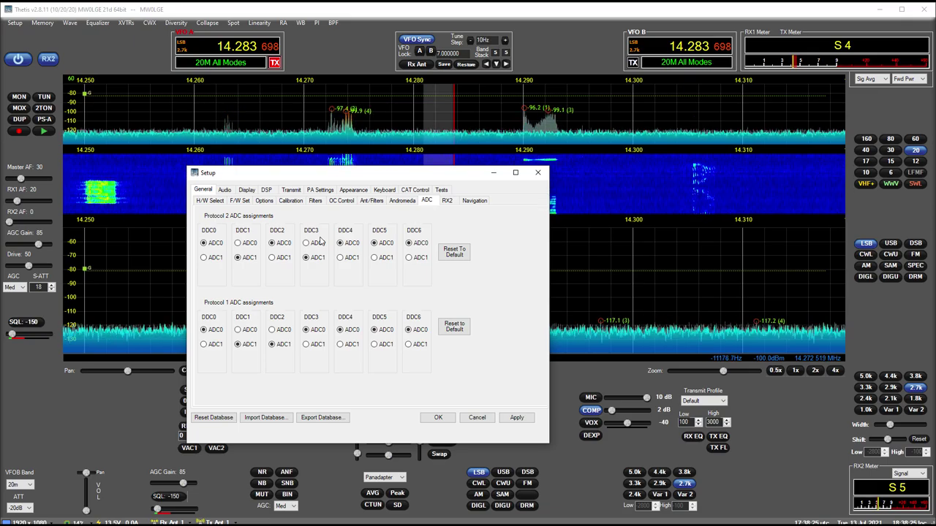
drag(364, 178, 435, 185)
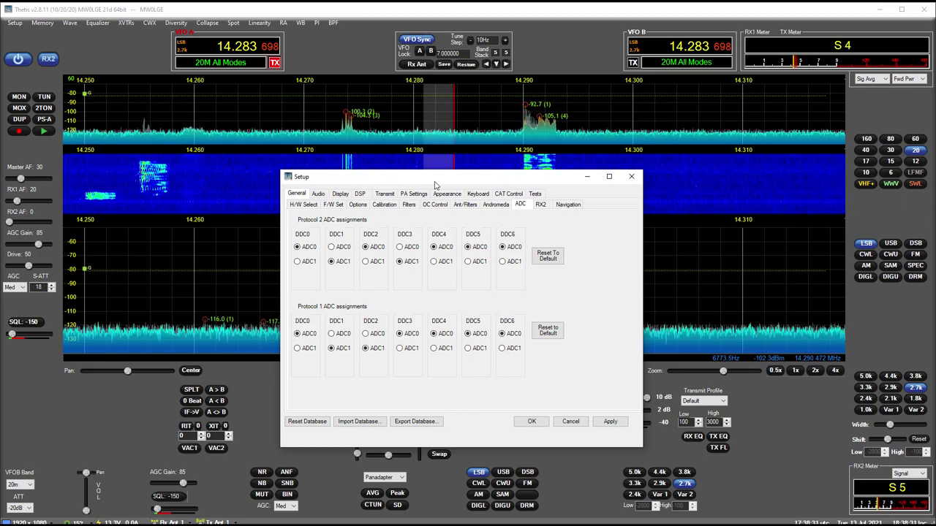
drag(435, 184, 389, 186)
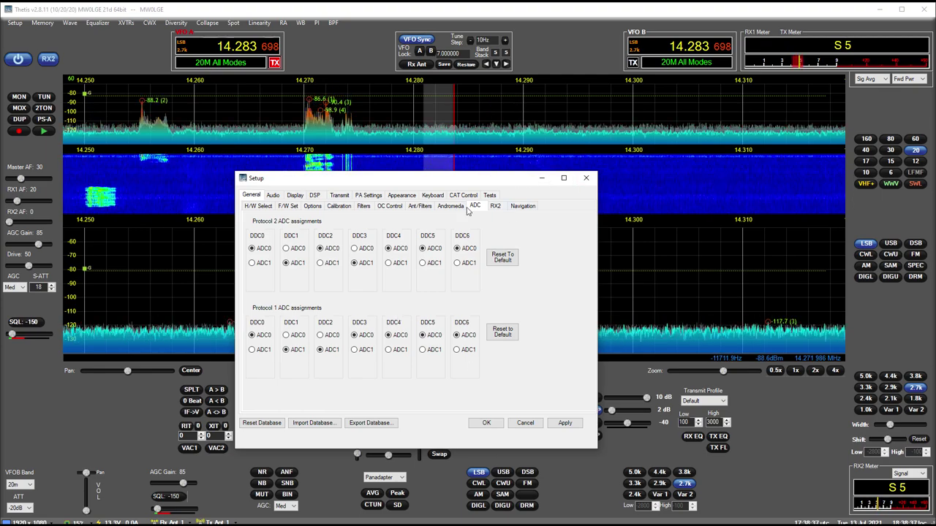
Step: Show the RX display appearance settings, then switch to Notepad's saved gradient strings and place that window beside Setup
click(415, 196)
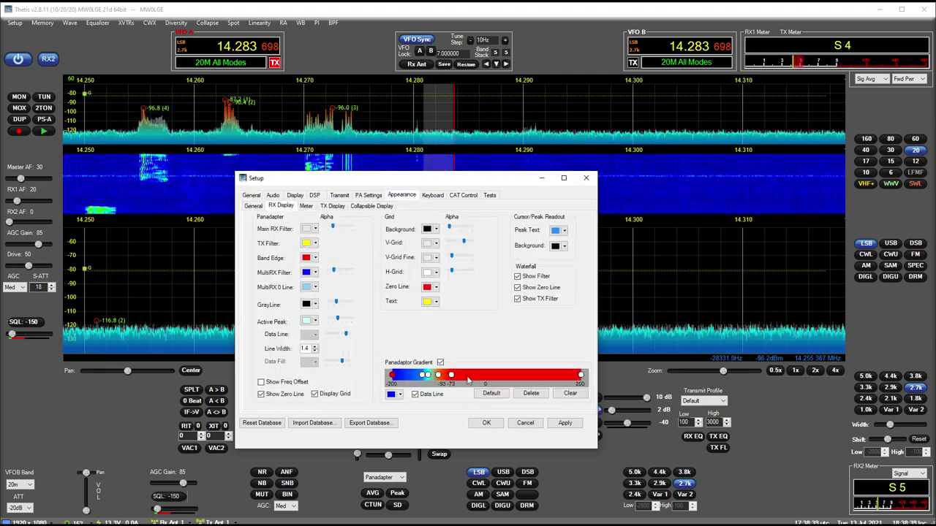
drag(451, 380, 394, 375)
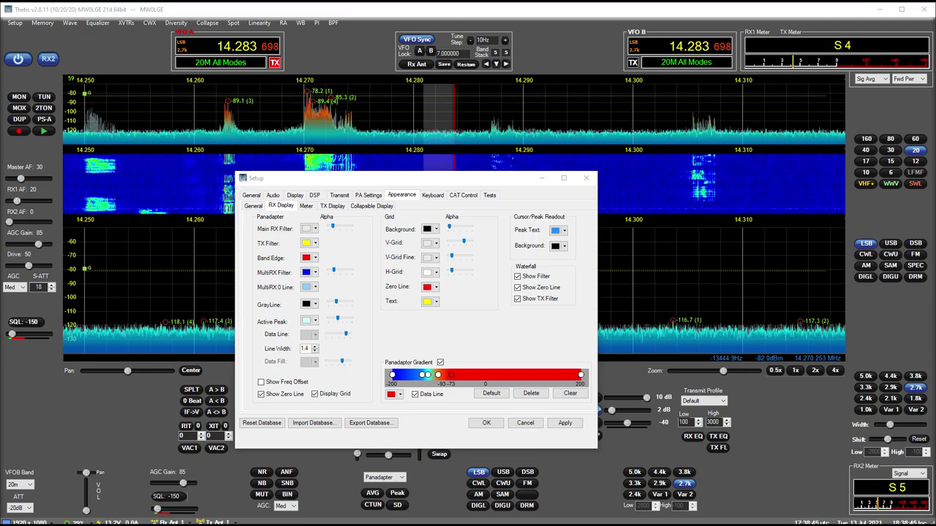
click(311, 98)
key(alt+Tab)
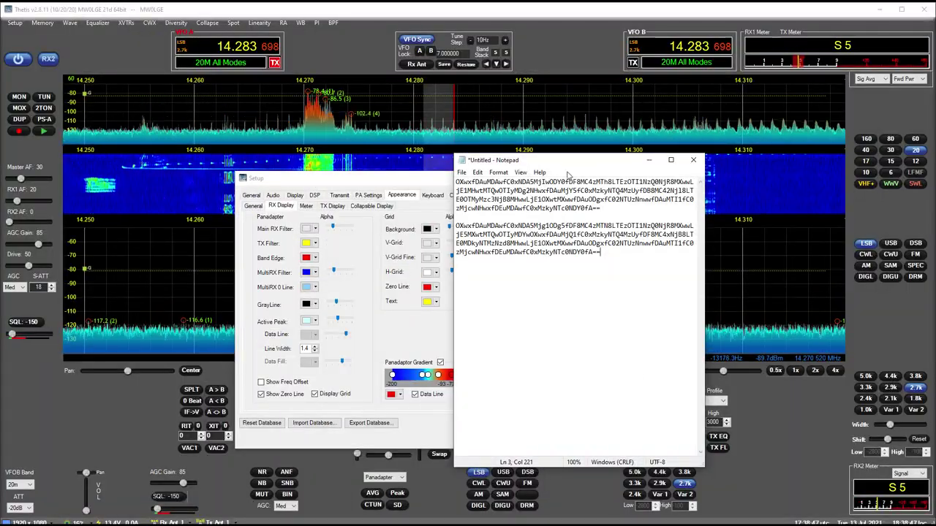
drag(568, 161, 735, 144)
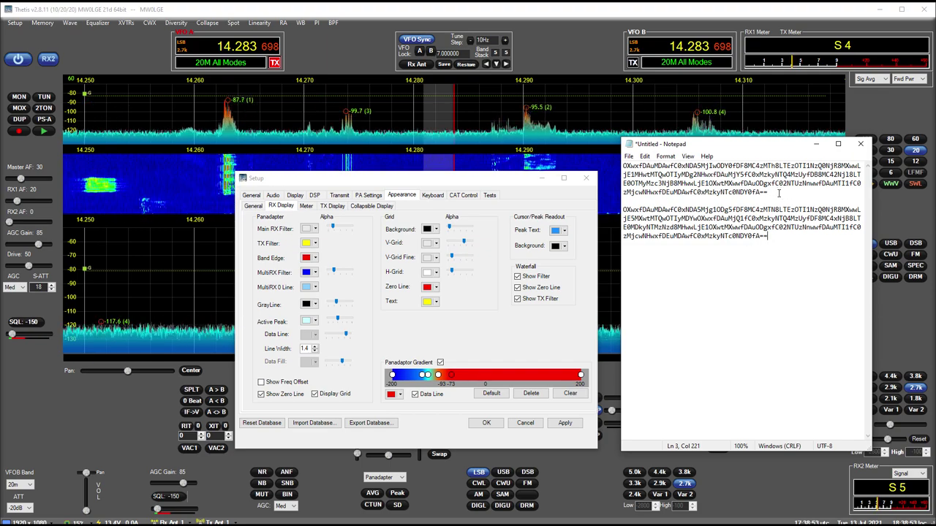
Step: Copy the first gradient string from Notepad and paste it onto the panadaptor gradient in Setup
drag(780, 194, 622, 166)
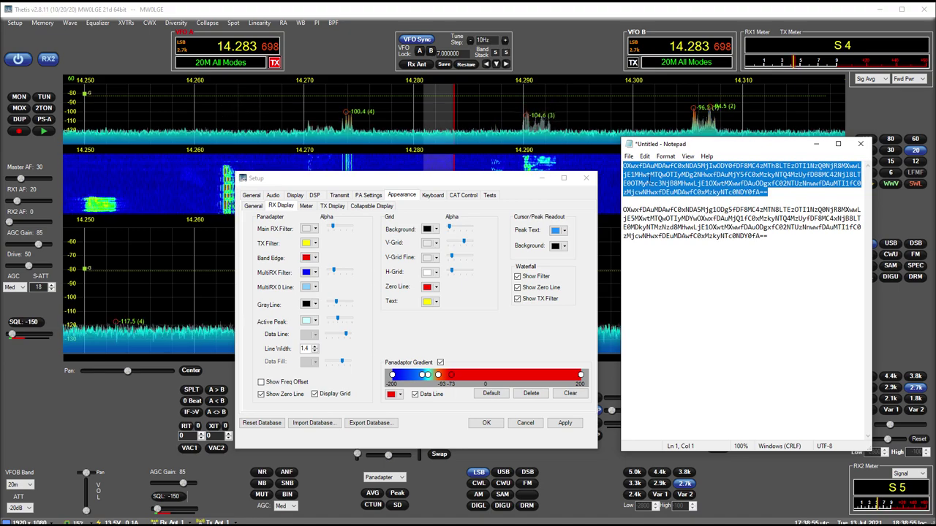
click(433, 179)
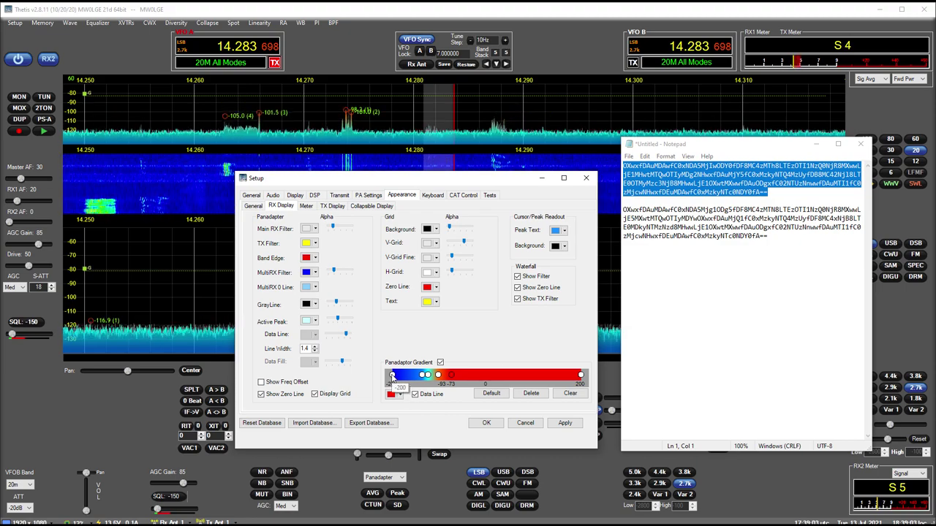
click(392, 375)
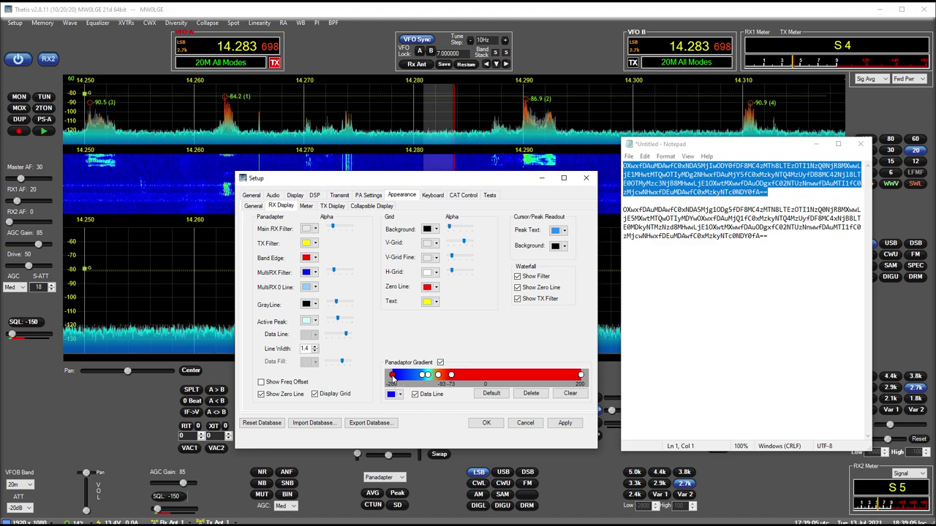
key(ctrl+v)
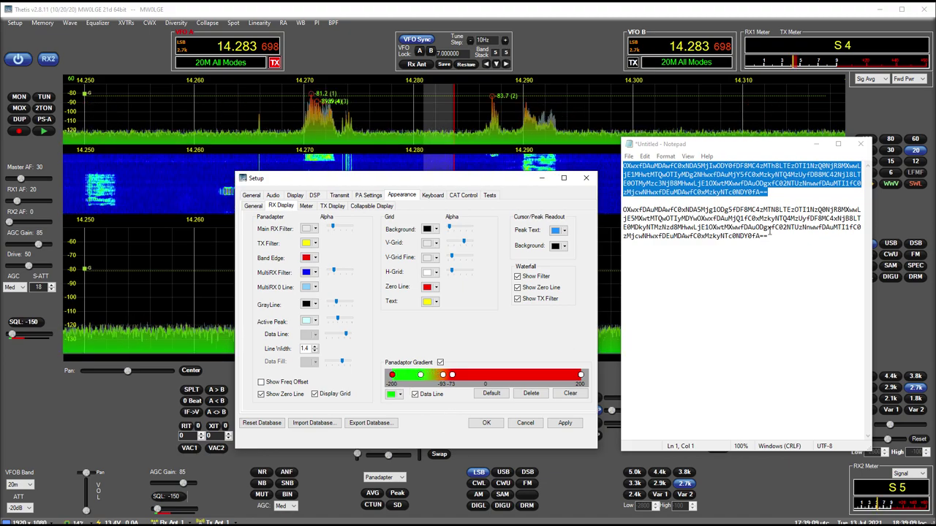
Step: Copy the second gradient string from Notepad and paste it onto the panadaptor gradient
drag(768, 236, 624, 210)
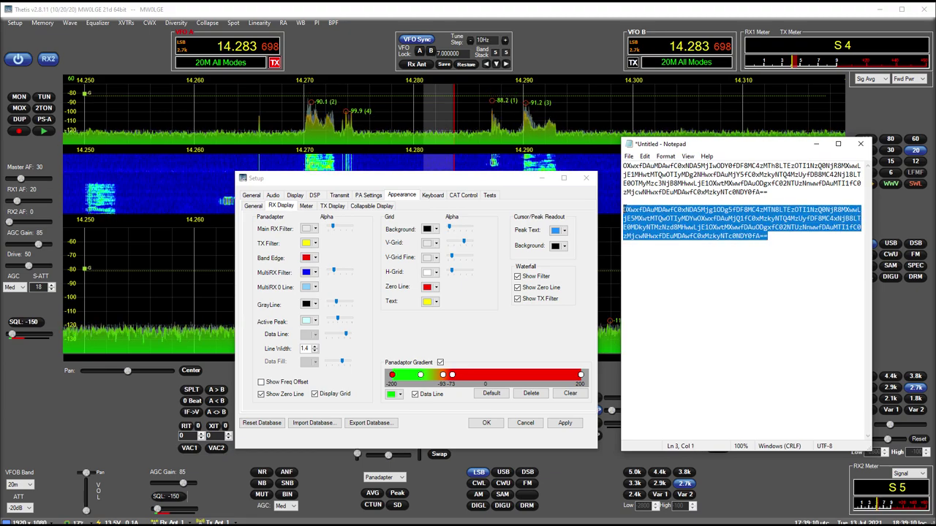
click(392, 376)
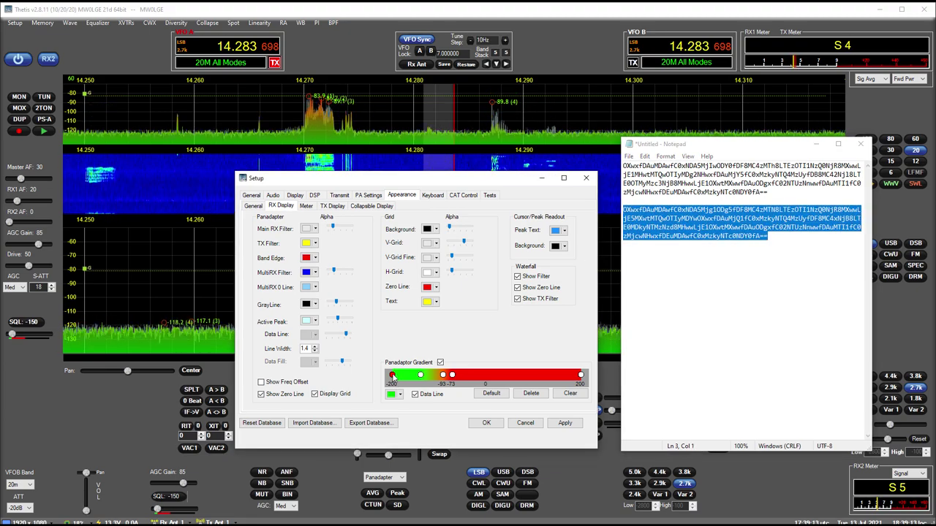
mouse_move(393, 378)
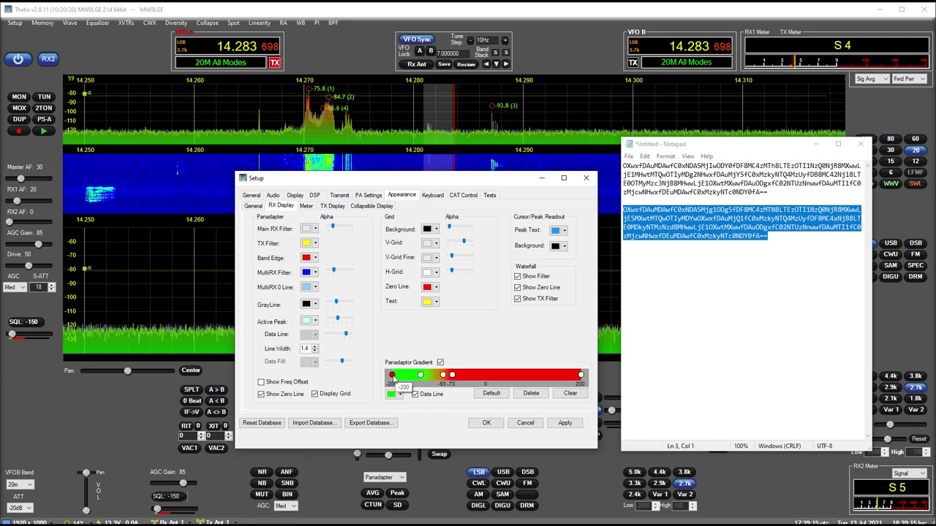
key(ctrl+v)
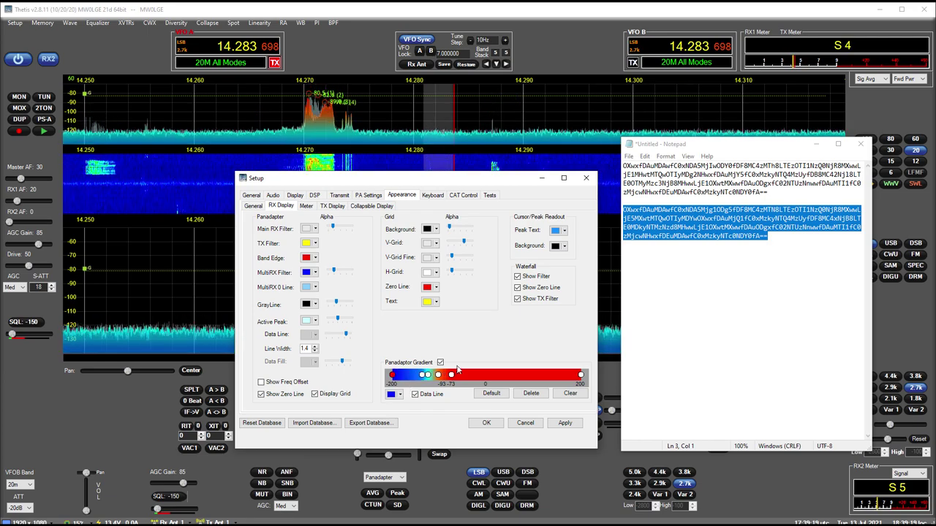
Step: Shift the panadaptor gradient's second stop slightly toward the -200 end and recolour it orange
click(421, 375)
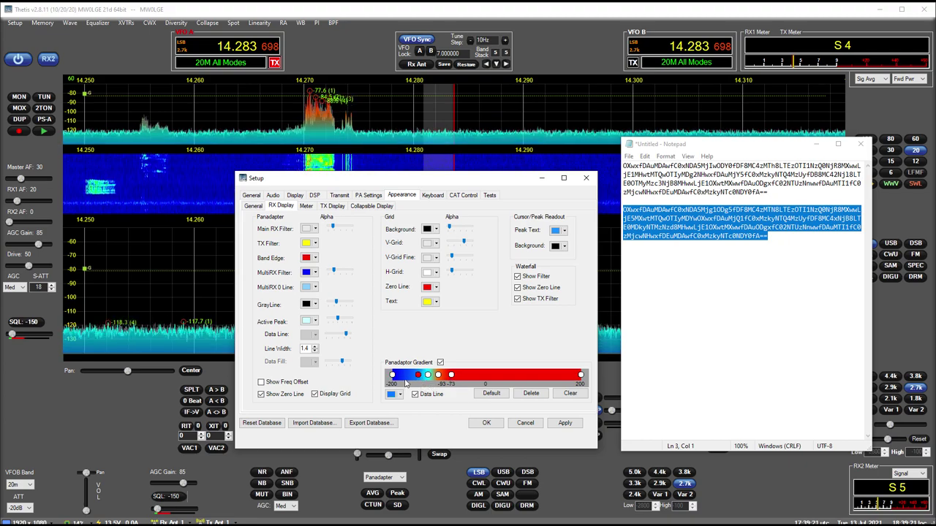
click(399, 394)
click(400, 426)
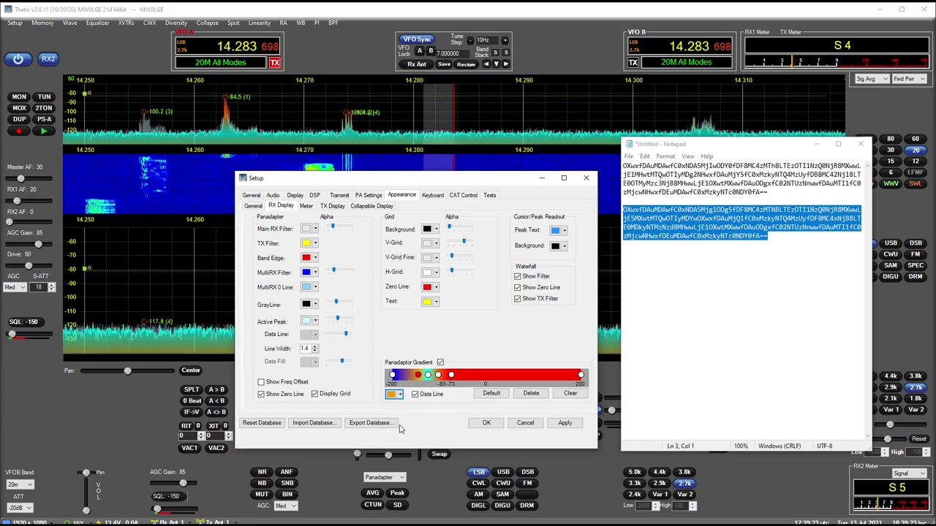
Step: Copy the modified panadaptor gradient and paste it into Notepad as a third string below the other two
click(393, 375)
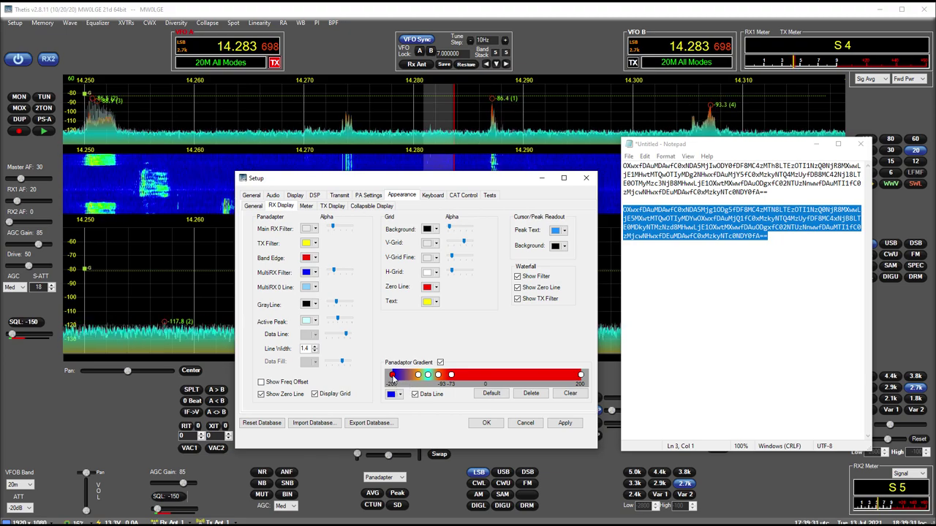
click(666, 307)
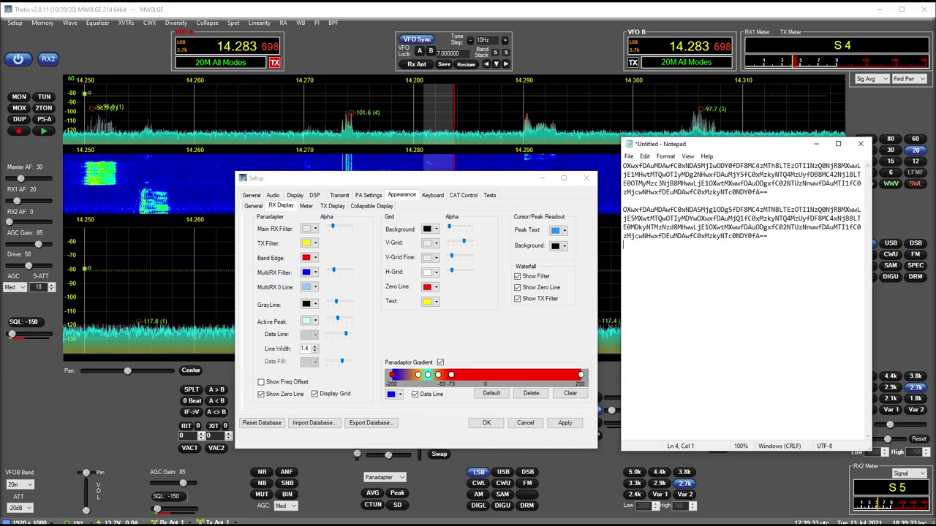
text(OXwxfDAuMDAwfC0xNDA5Mjg1ODg5fDF8MC4zMTN8LTEzOTI1NzQ0NjR8MXwwLjE5MXwtMTQwOTIyMDYwOXwxfDAuMjQ1fC0xMzkyNTQ4MzUyfDF8MC4xMzd8LTEzOTI1MzUyOTZ8MHwwLjE1OXwtMXwwfDAuODgxfC02NTUzNnwwfDAuMTI1fC0zMjcwNHwxfDEuMDAwfC0xMzkyNTc0NDY0fA==)
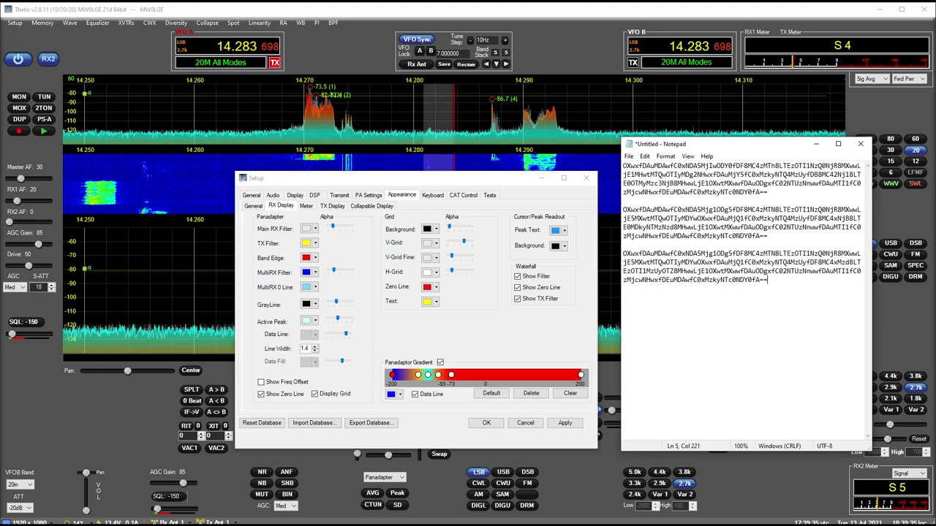
Step: Apply the second saved gradient string to the panadaptor gradient, followed by the first one
drag(792, 235, 610, 205)
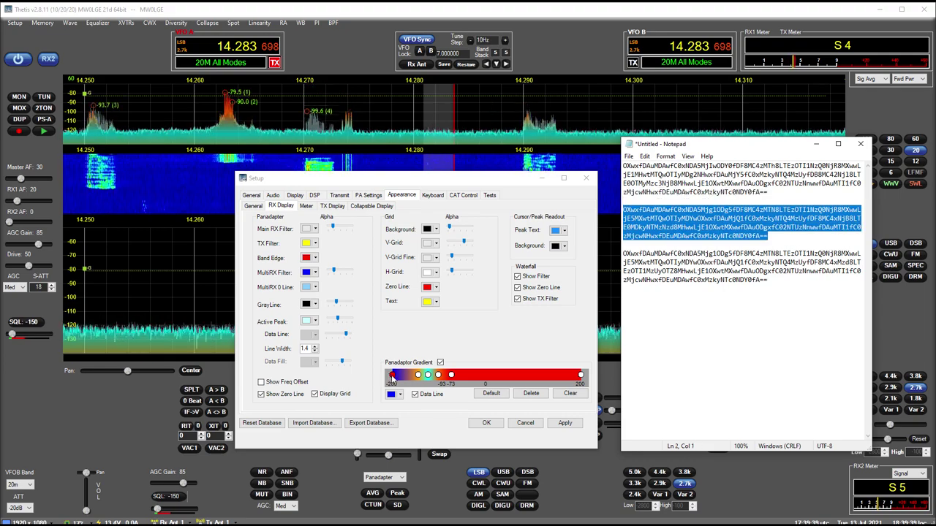
click(392, 378)
key(ctrl+v)
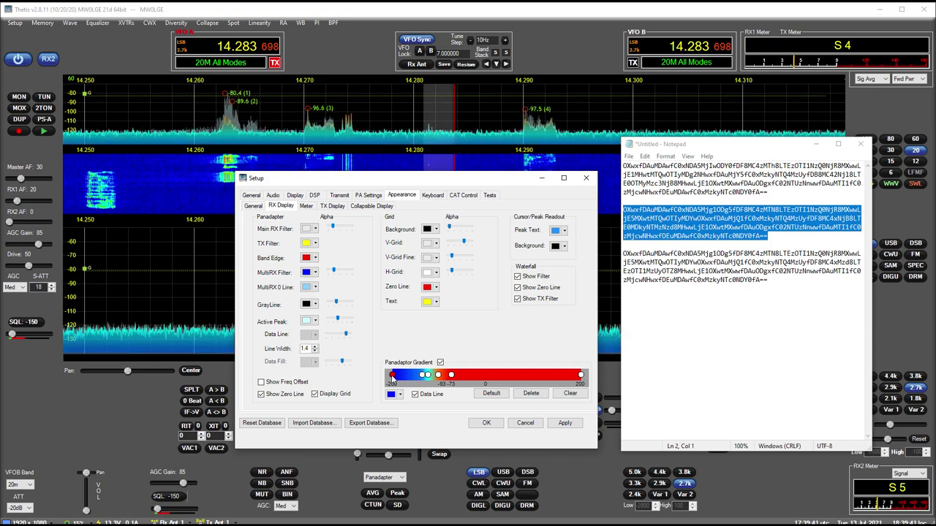
drag(768, 192, 618, 159)
click(391, 379)
key(ctrl+v)
Step: Copy the third gradient string from Notepad and paste it onto the panadaptor gradient
drag(768, 280, 597, 258)
click(392, 378)
key(ctrl+v)
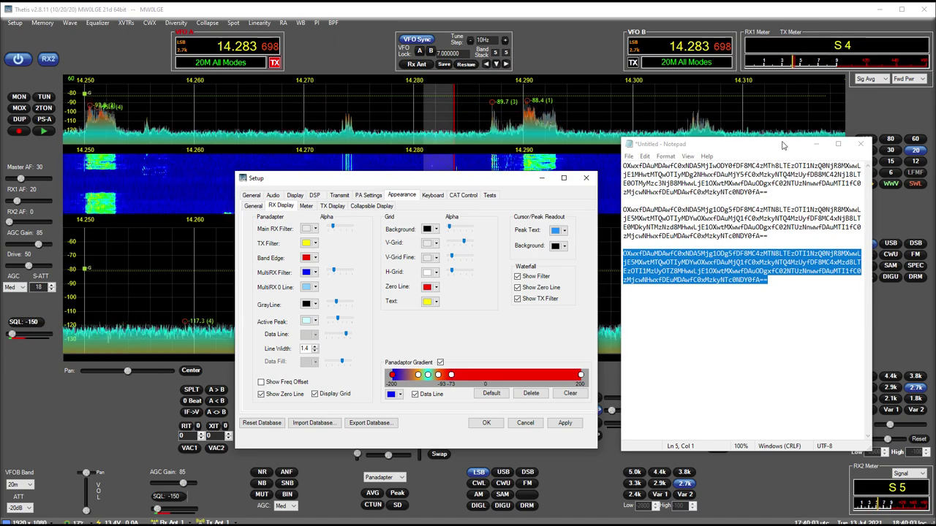
Step: Insert stray characters into the gradient strings in Notepad and try to paste the corrupted text onto the panadaptor gradient
drag(781, 151, 768, 173)
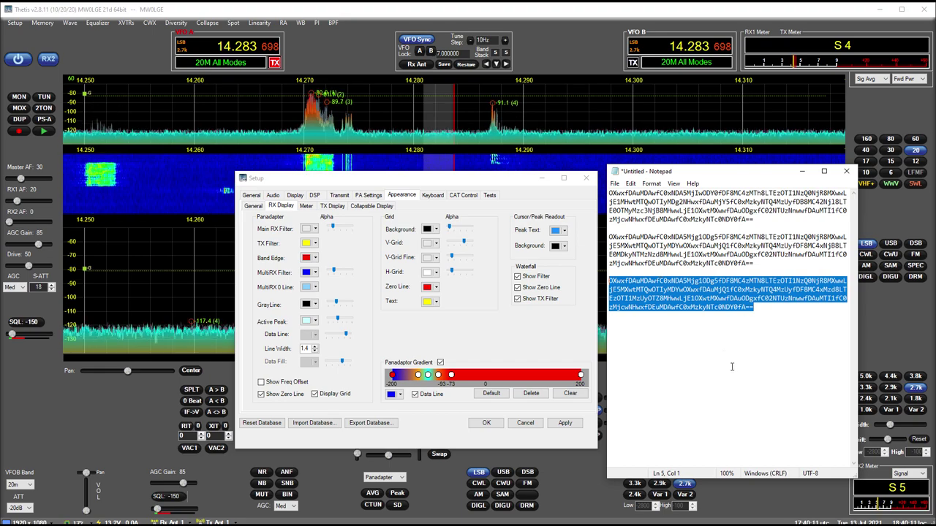
click(698, 295)
text(sdgsdgweewegweweg)
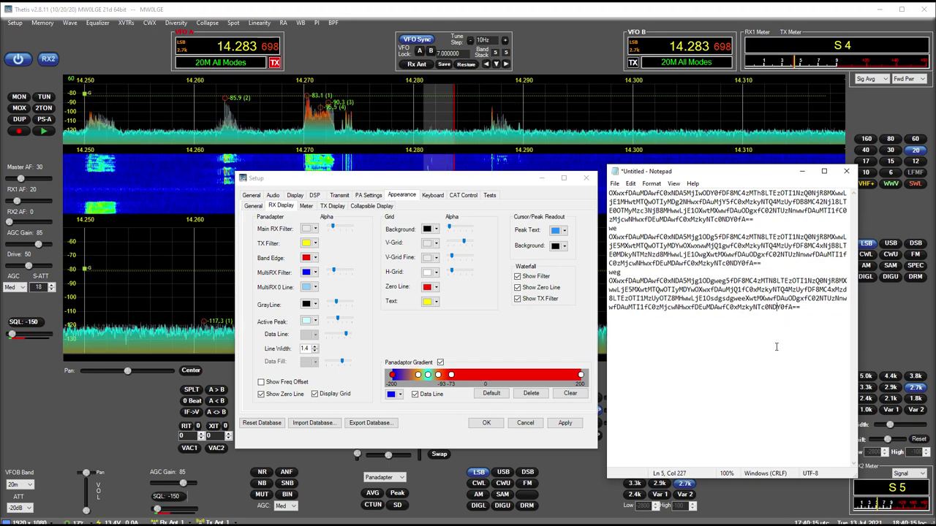
click(778, 307)
text(a)
key(ctrl+a)
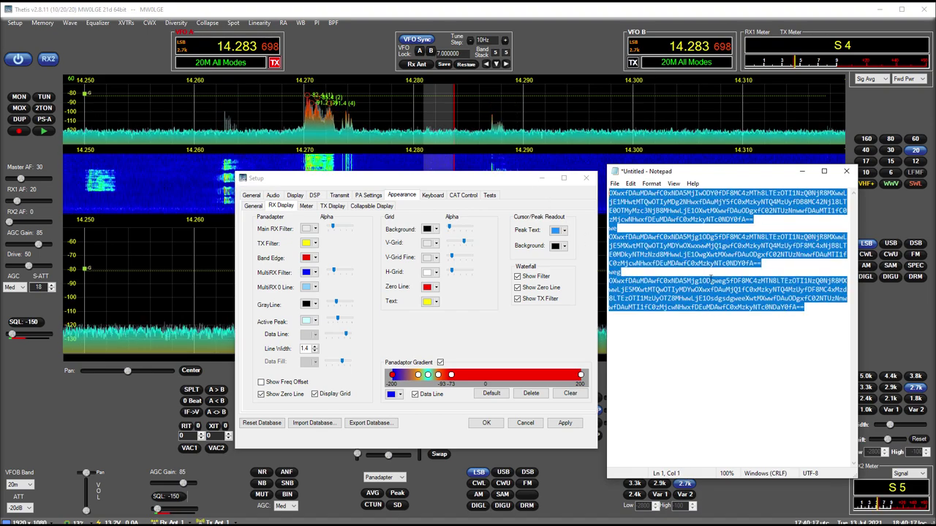
click(718, 307)
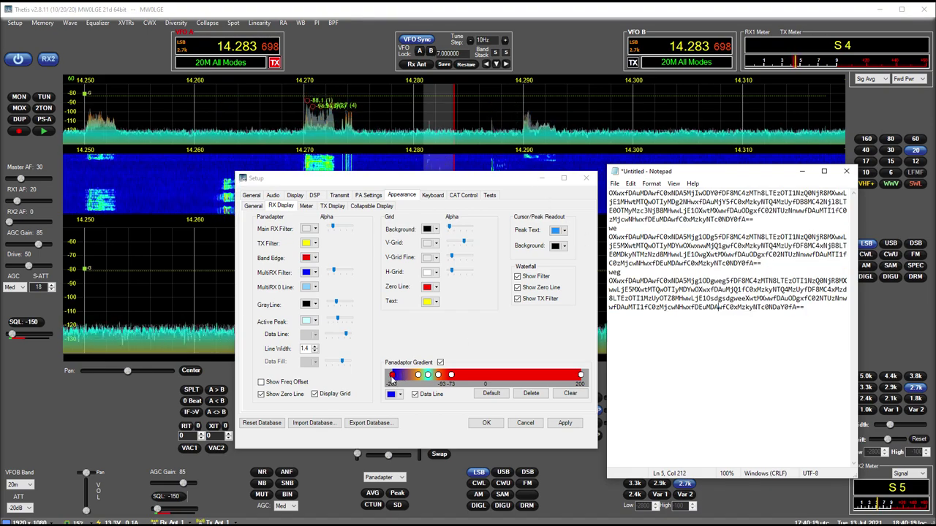
click(392, 376)
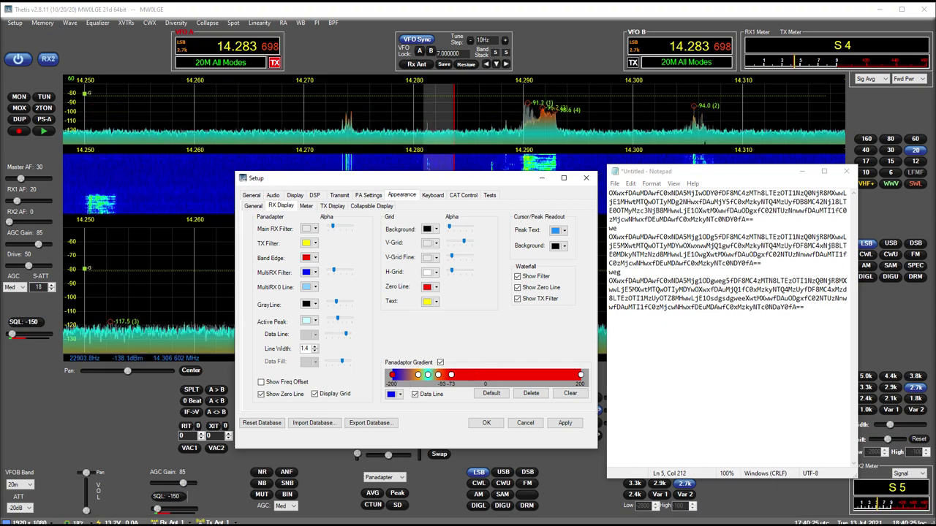
Step: Close Notepad without saving the gradient strings, and close the Setup window
drag(714, 174, 735, 160)
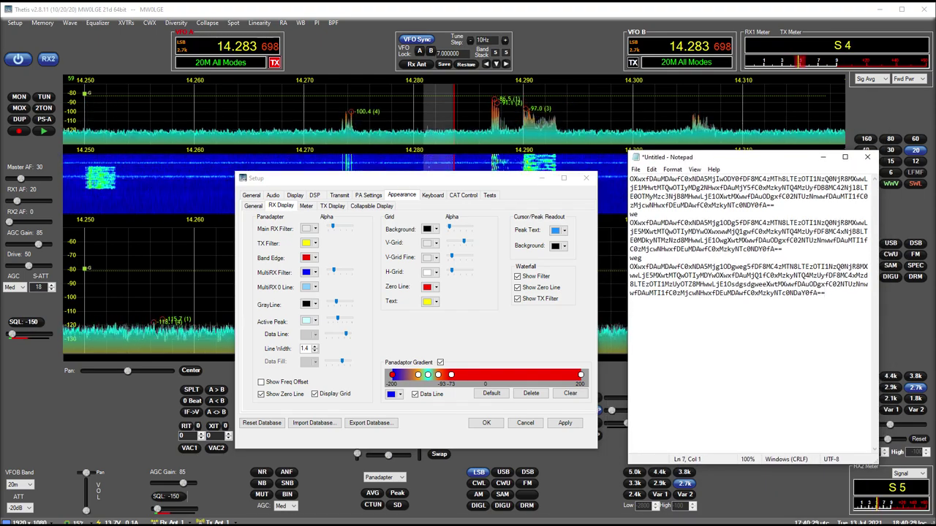
key(Return)
key(Return)
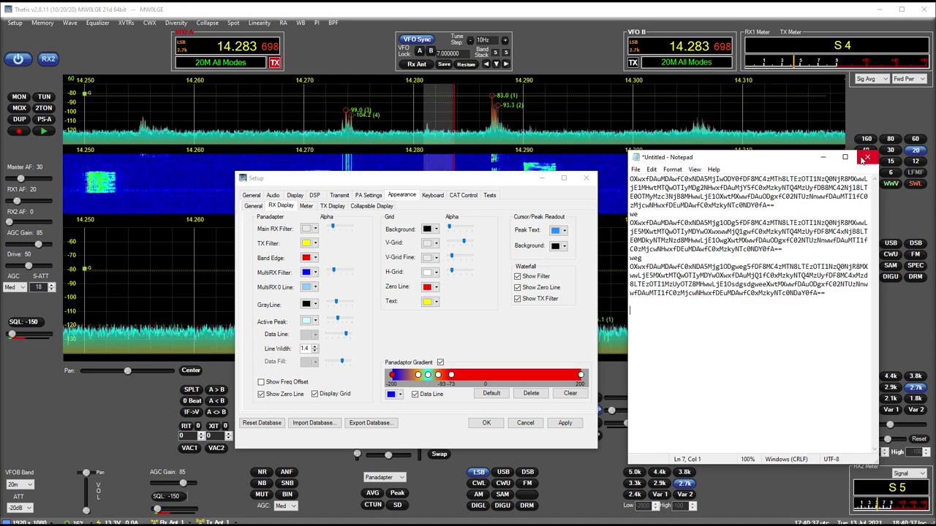
click(866, 158)
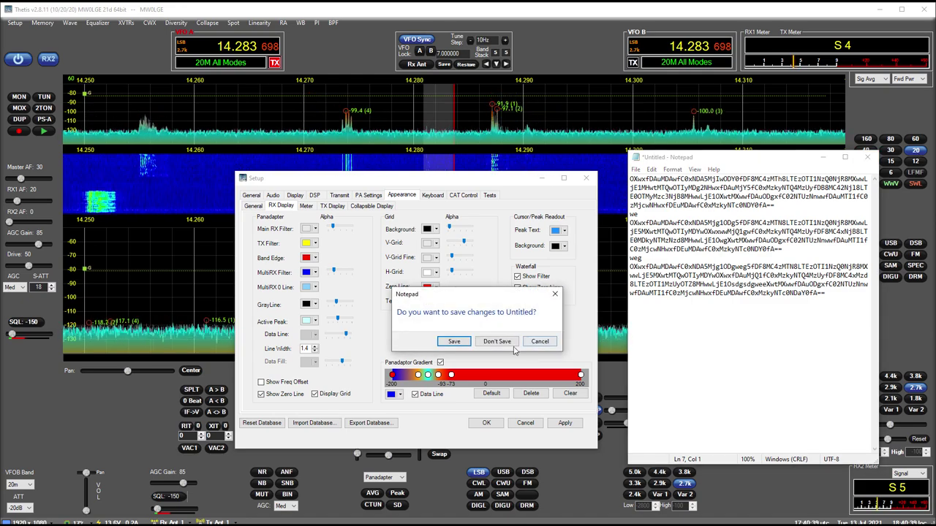
click(499, 343)
mouse_move(478, 184)
mouse_down()
mouse_move(561, 156)
mouse_move(485, 183)
mouse_up()
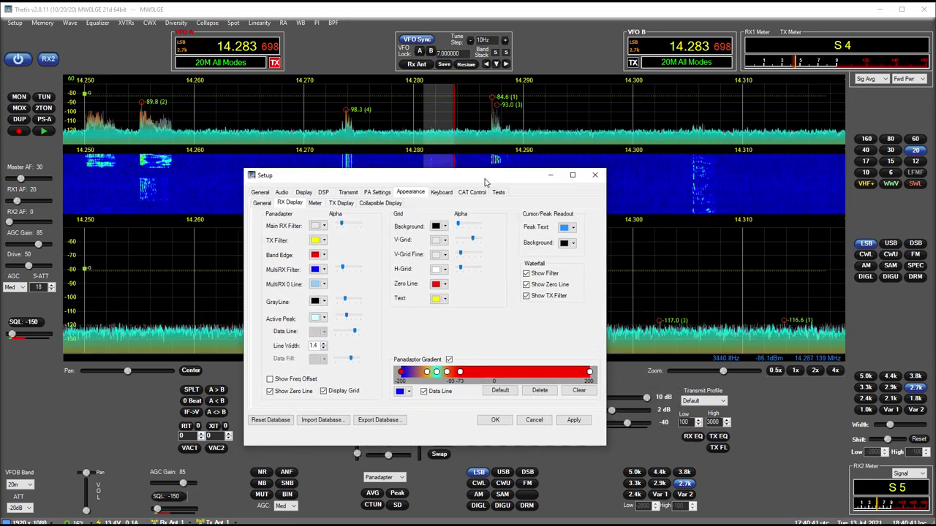
click(596, 176)
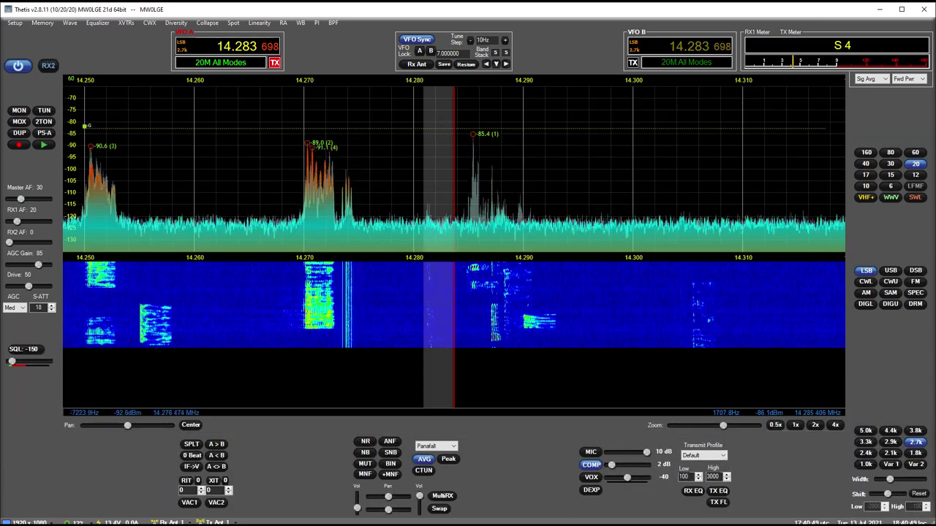
Step: Open the DX / SWL Spotter, try the listed cluster addresses, and select k1rfi.com:7300
click(232, 23)
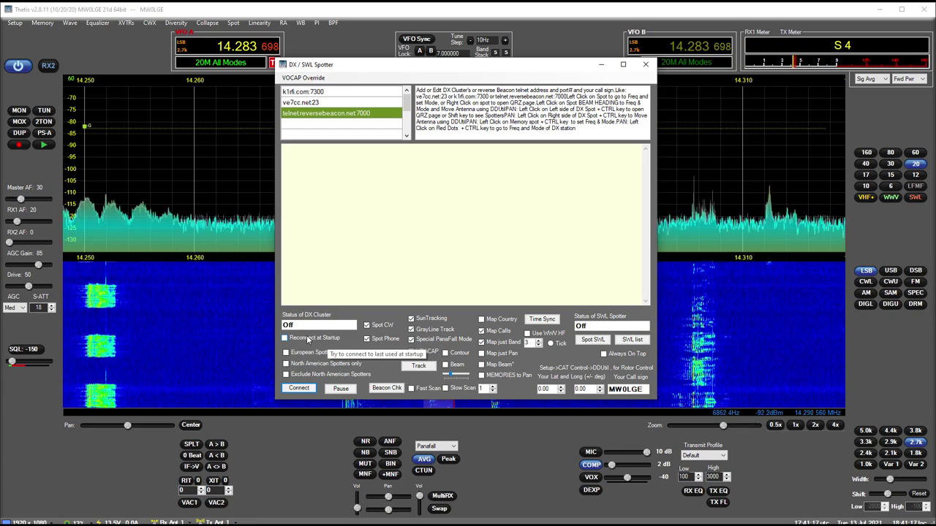
click(350, 102)
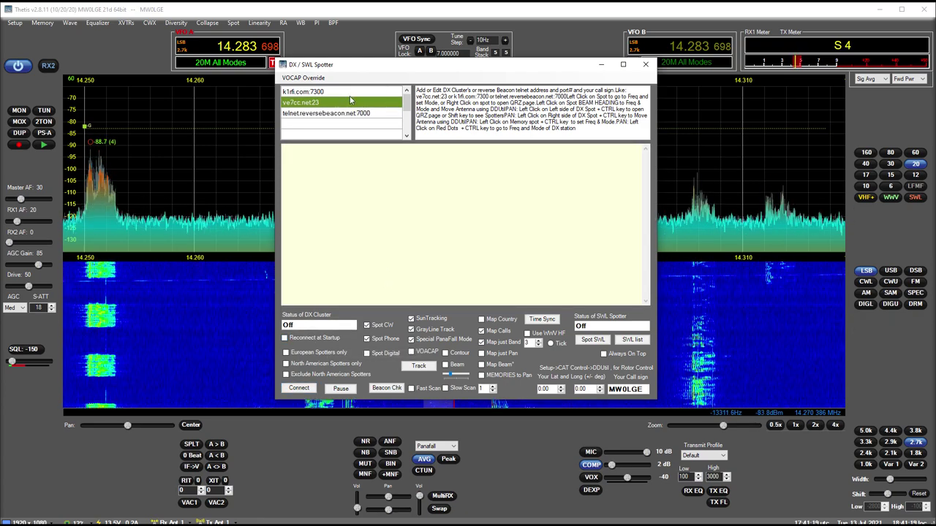
click(348, 95)
click(346, 103)
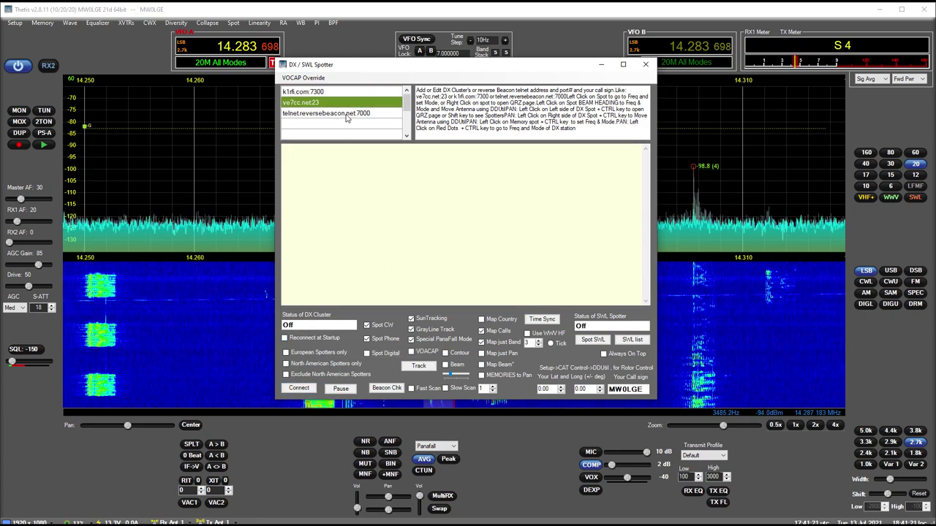
click(346, 114)
click(344, 92)
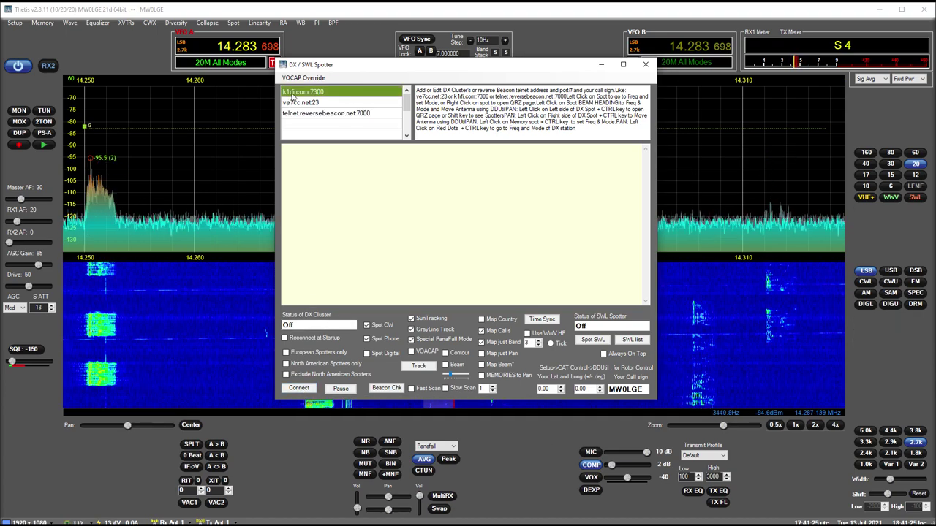
Step: Connect to the selected DX cluster, disconnect from it, and enable Reconnect at Startup
click(303, 390)
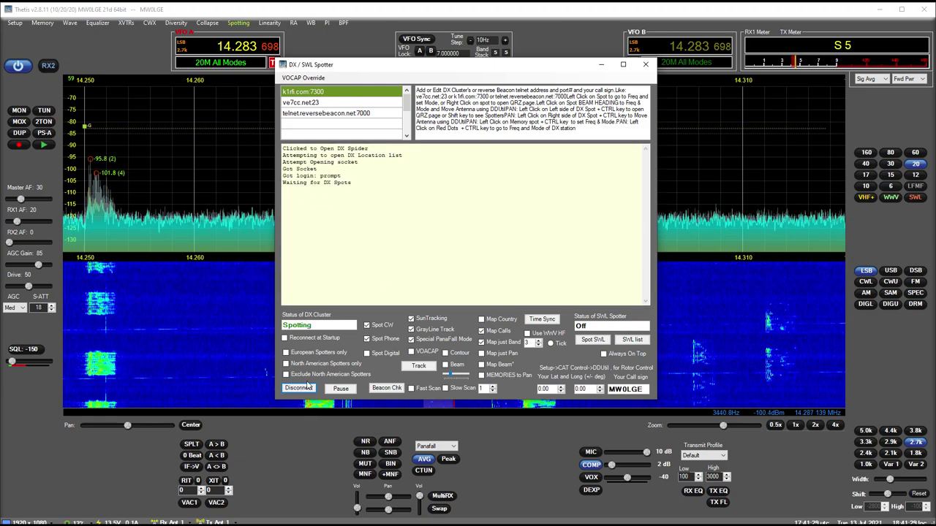
click(307, 388)
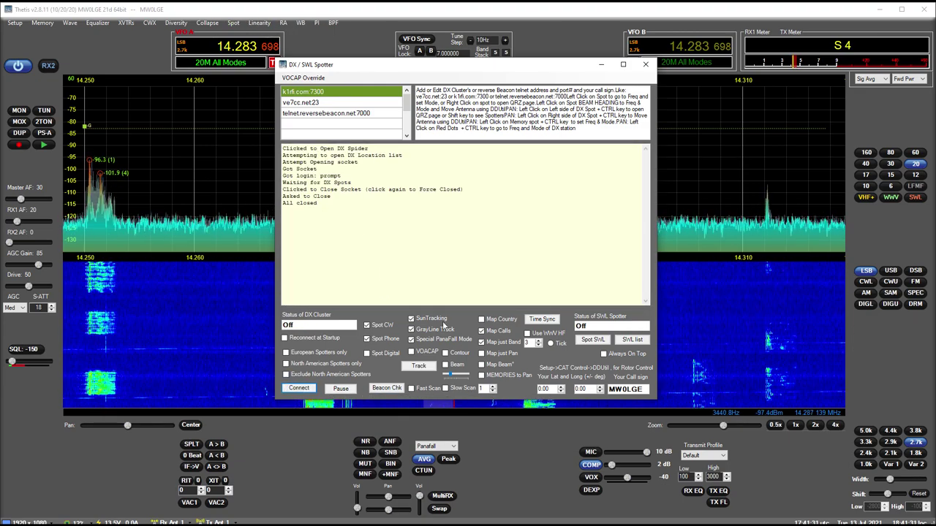
click(310, 339)
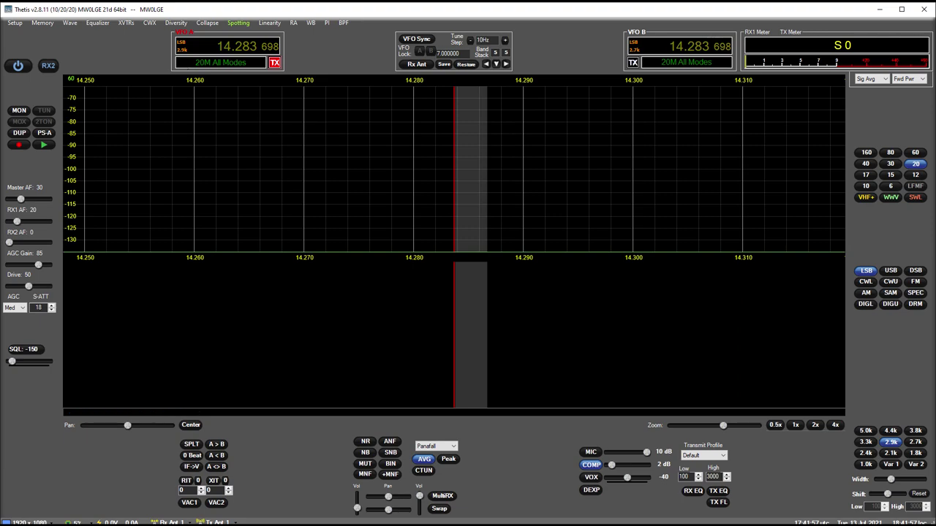
Step: Reopen the DX / SWL Spotter, switch the connection from k1rfi.com:7300 to ve7cc.net:23, and close the spotter
click(239, 24)
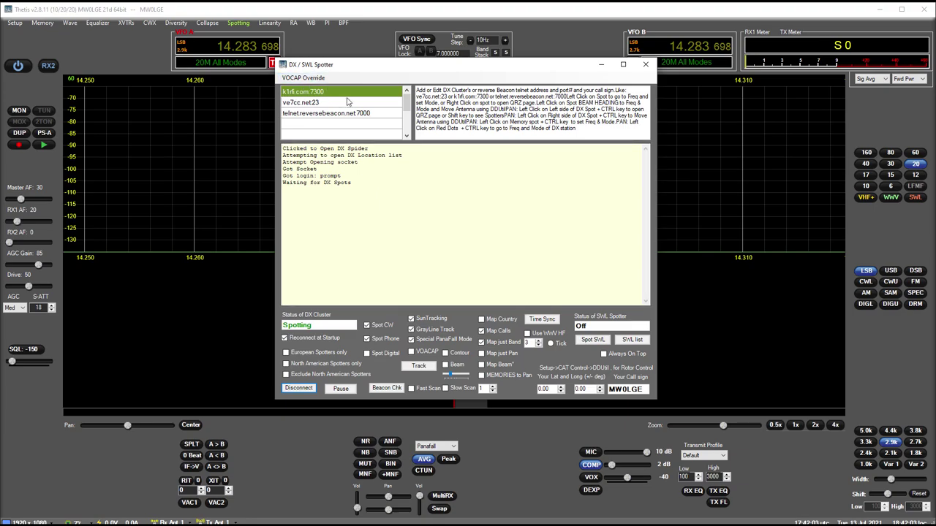
click(307, 389)
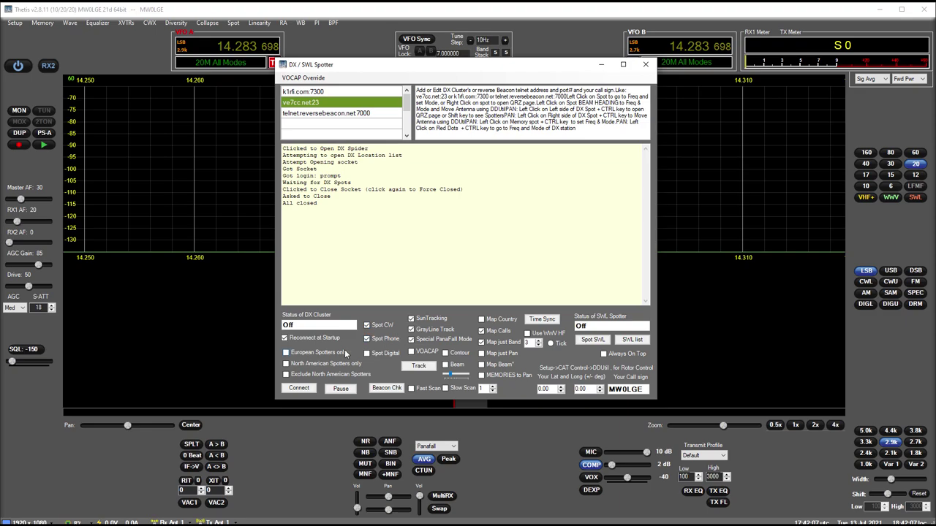
click(298, 389)
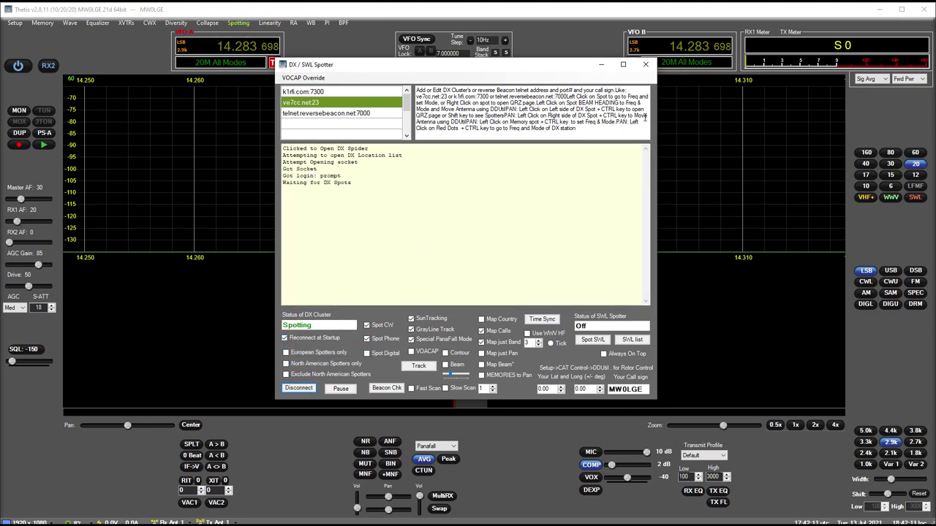
click(645, 64)
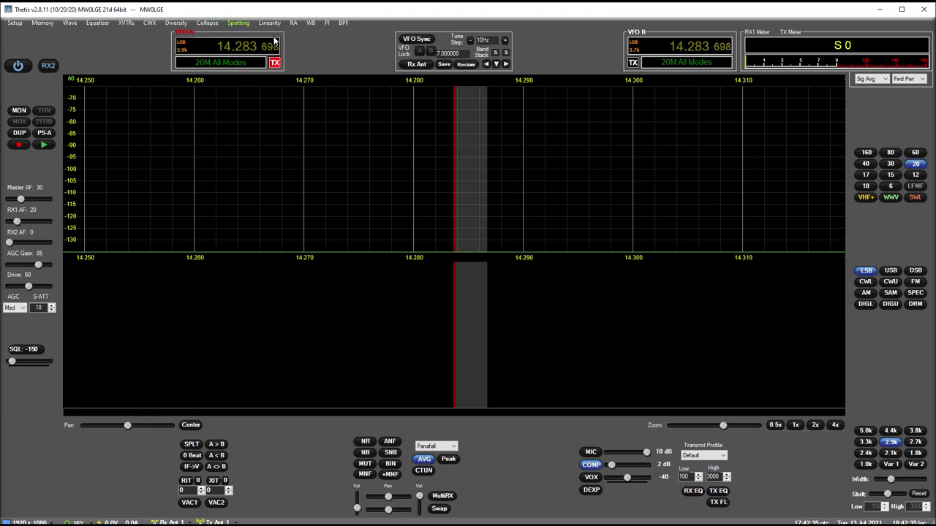
Step: Turn off Disable picDisplay in the general appearance settings to show the skin's background picture, and accept the setup
click(240, 23)
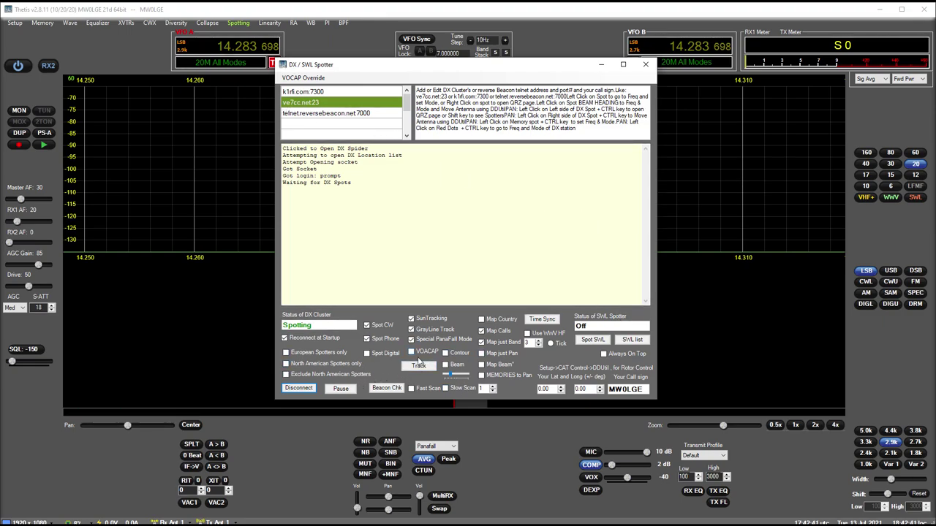
click(646, 64)
click(15, 23)
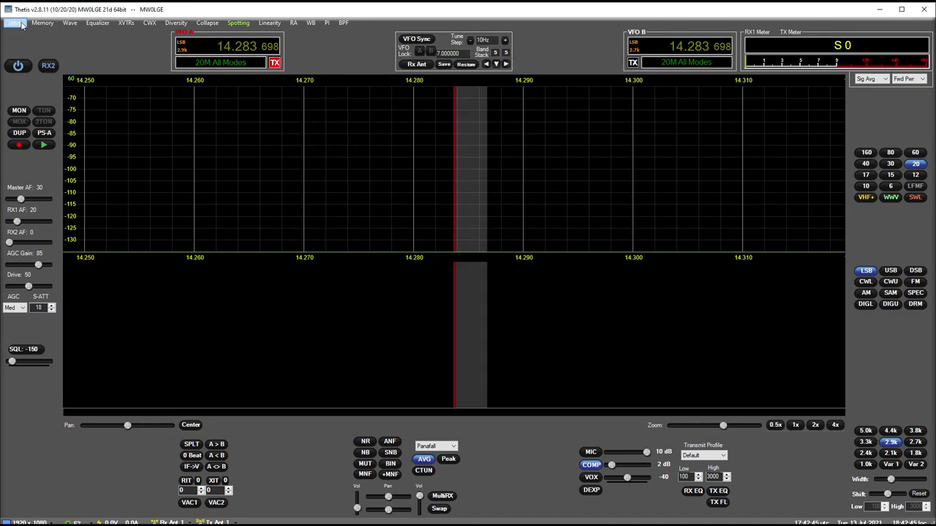
click(410, 192)
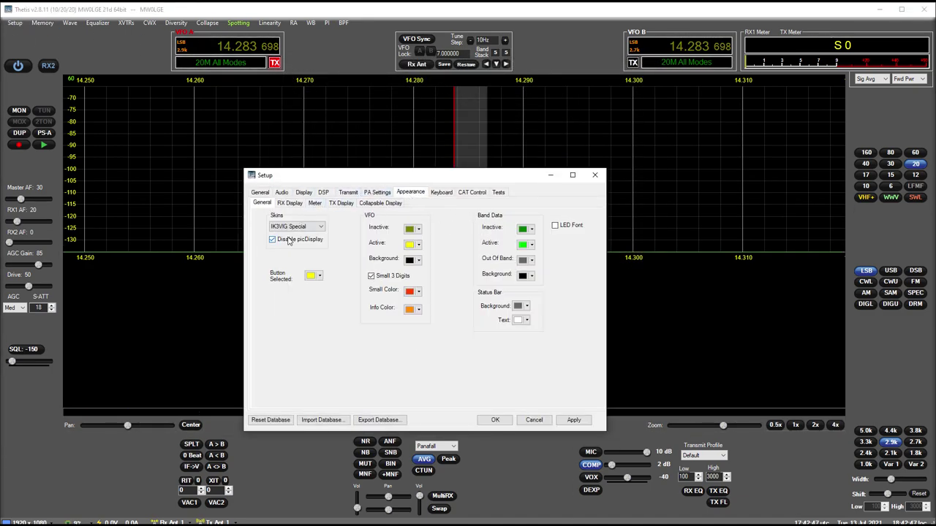
click(496, 420)
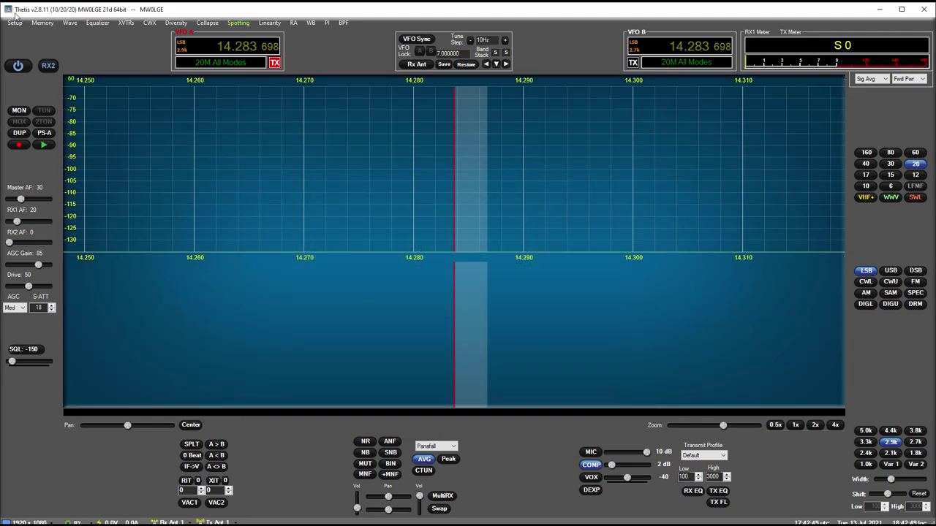
Step: Turn on map tracking in the DX / SWL Spotter with SunTracking and GrayLine Track enabled
click(238, 23)
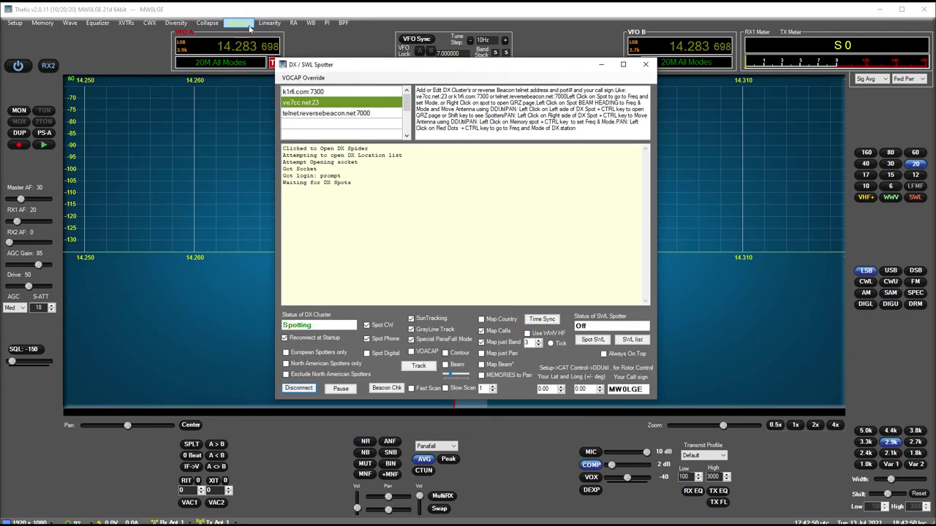
click(418, 366)
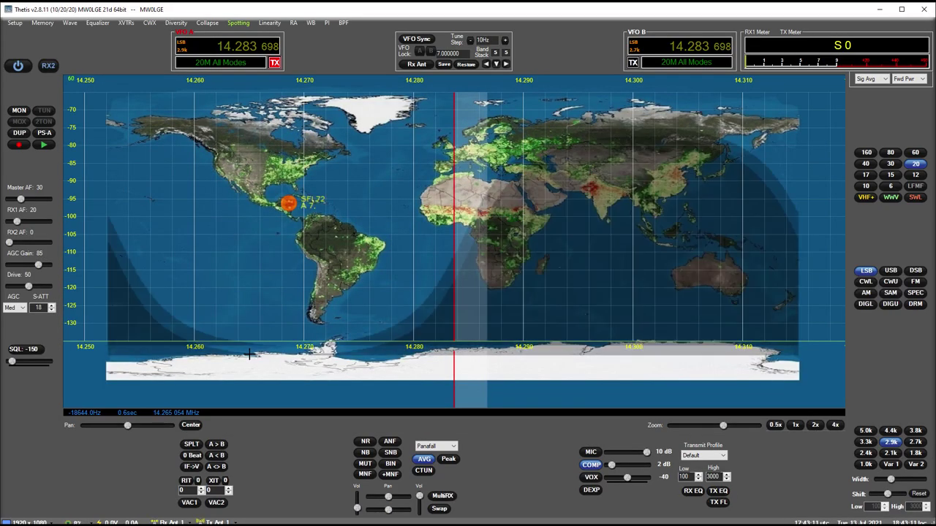
Step: Review the cluster output in the DX / SWL Spotter, repositioning its window over the map, and close it
click(244, 25)
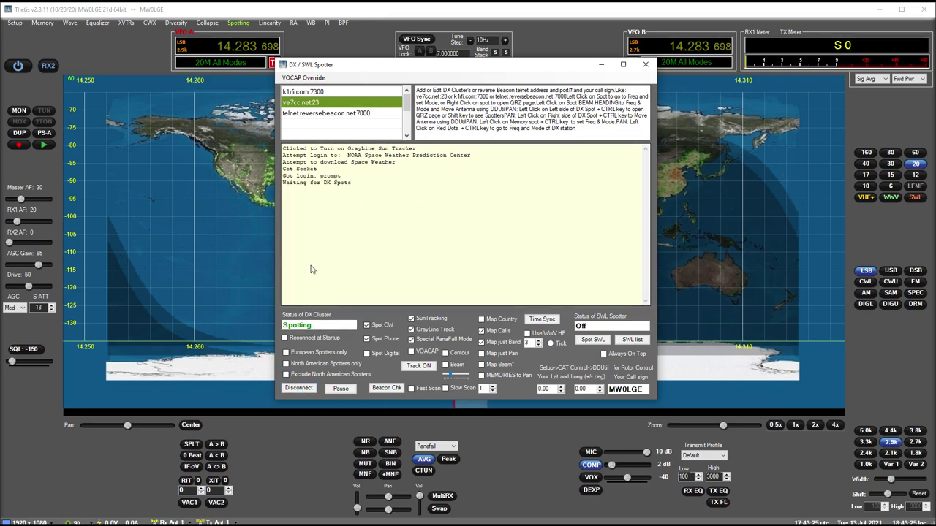
drag(440, 70, 443, 177)
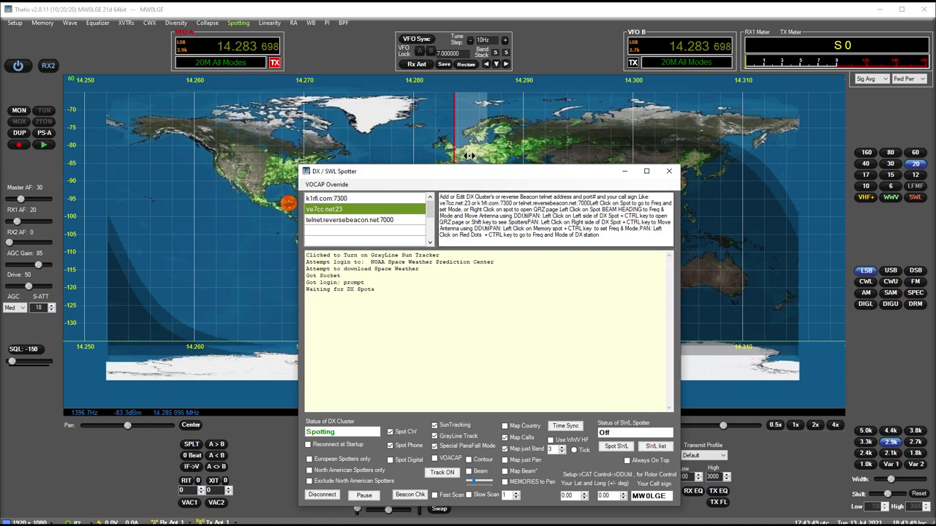
drag(491, 172, 450, 132)
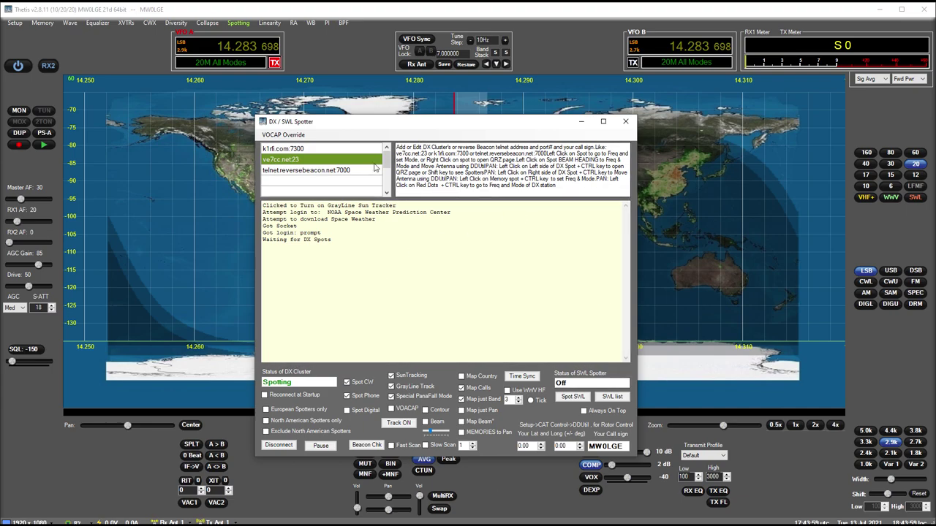
drag(442, 127, 456, 144)
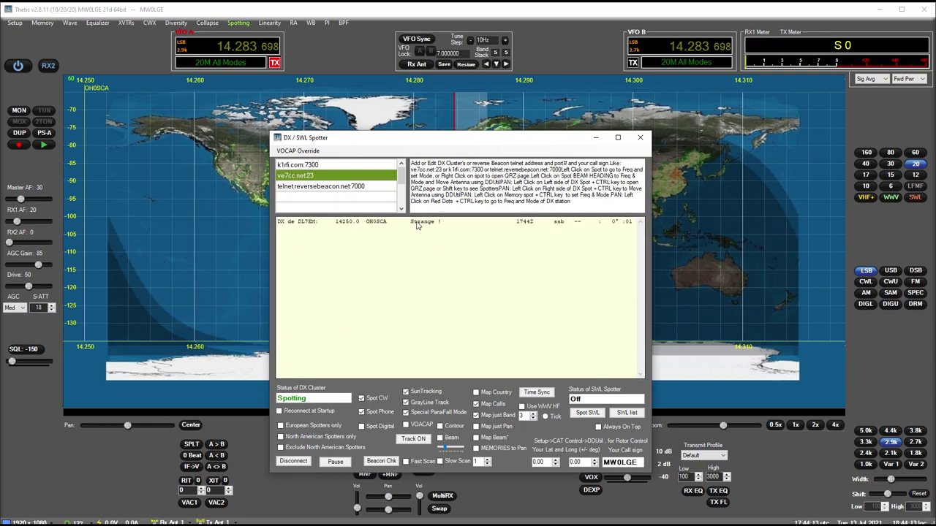
click(640, 137)
Step: Toggle Disable picDisplay in the general appearance settings, leave it enabled to hide the map, and accept the setup
click(15, 23)
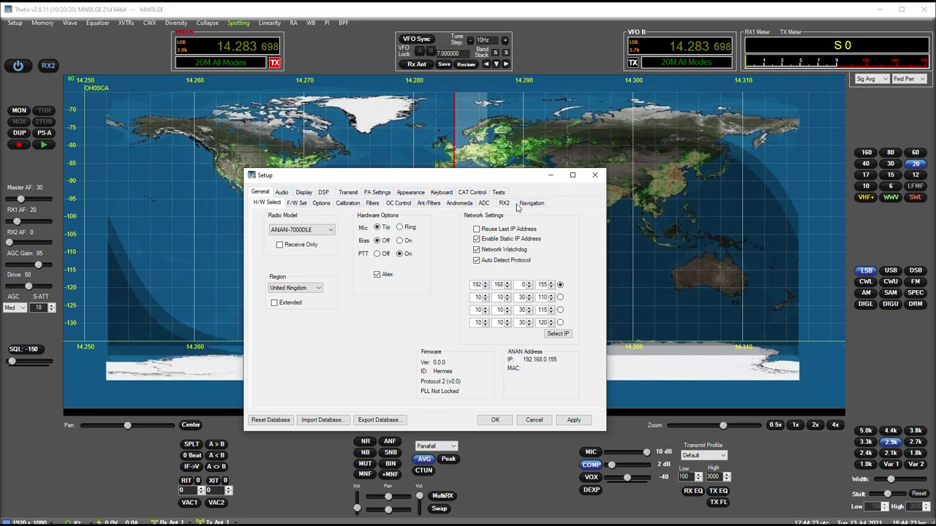
click(595, 176)
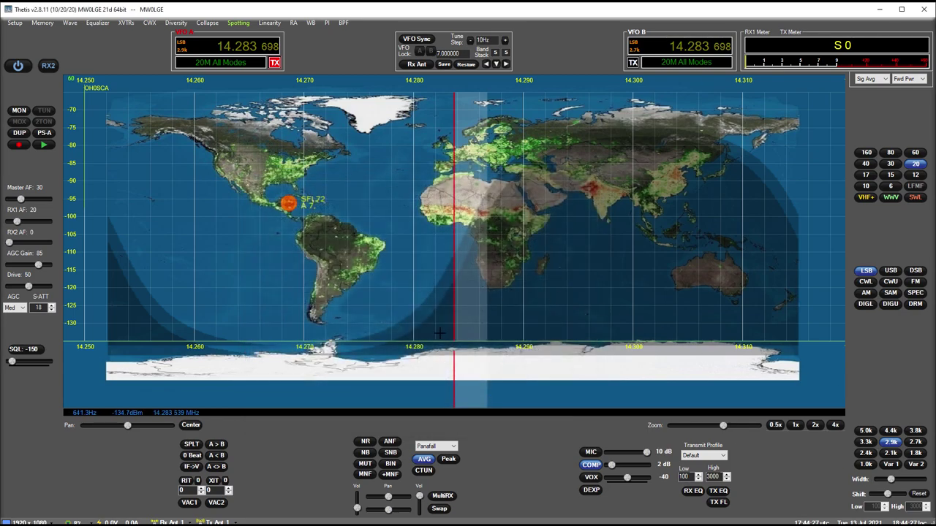
click(16, 23)
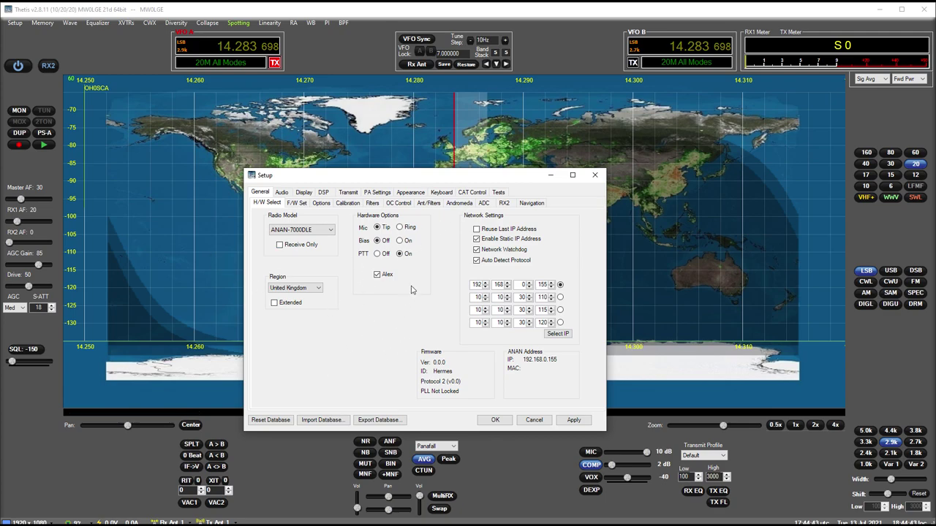
click(411, 193)
click(272, 239)
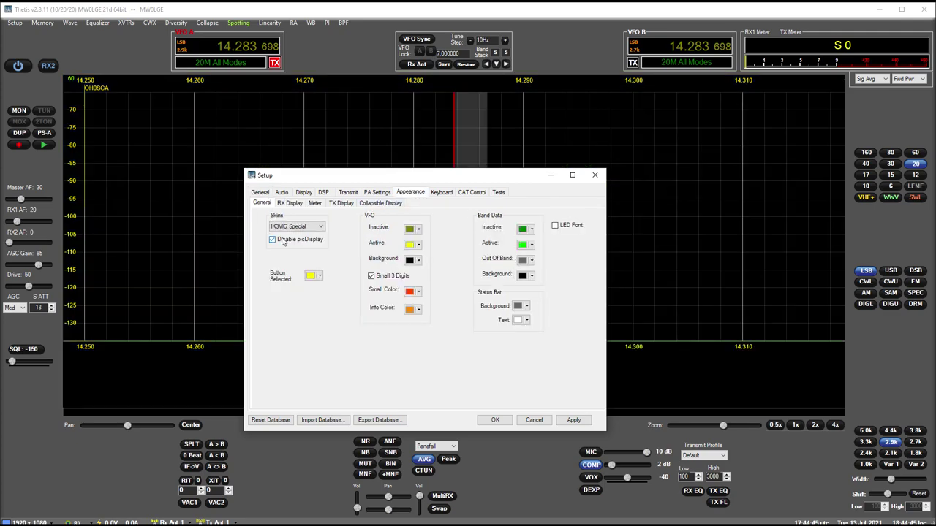
click(293, 242)
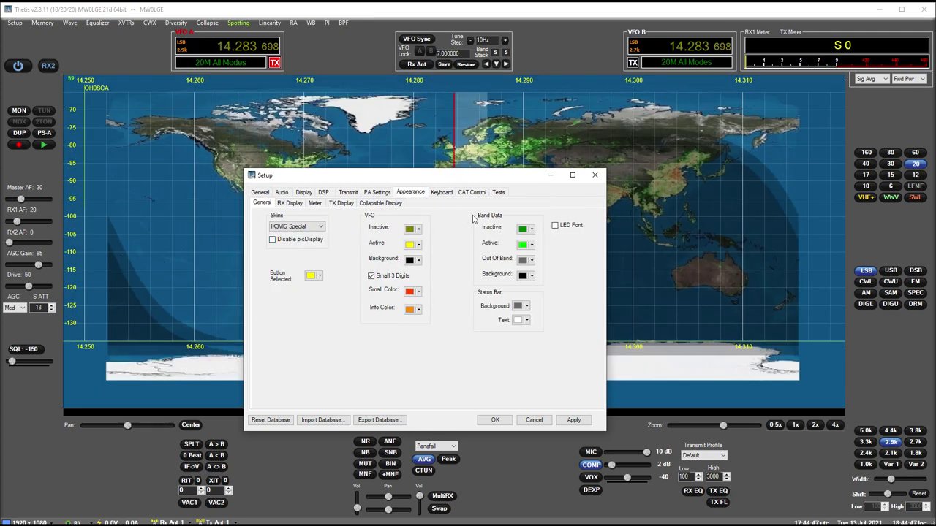
click(285, 242)
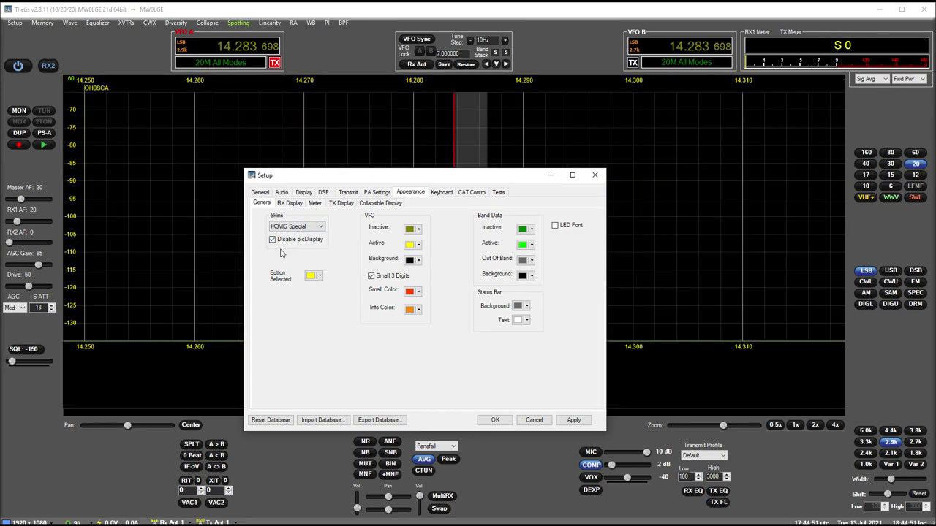
click(495, 419)
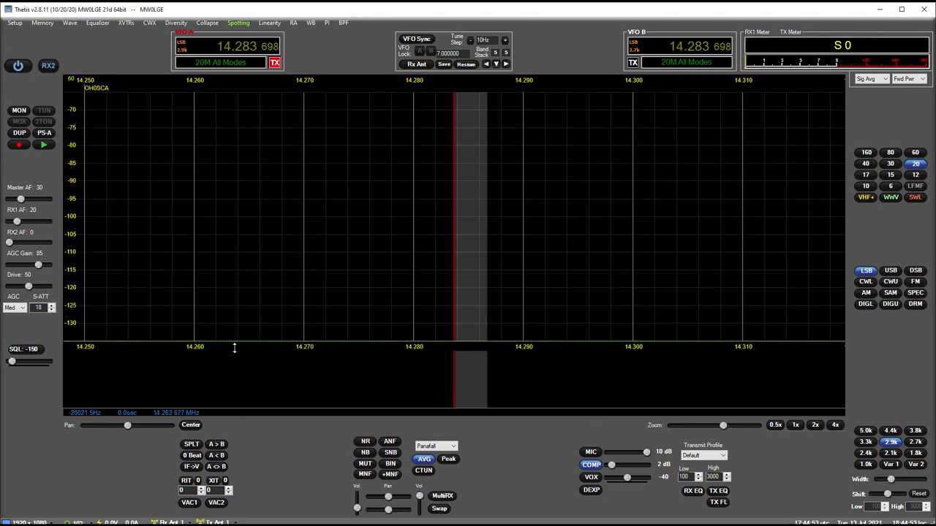
Step: Move the divider between panadaptor and waterfall up to enlarge the waterfall, and check the spots in the DX / SWL Spotter
drag(234, 349, 234, 228)
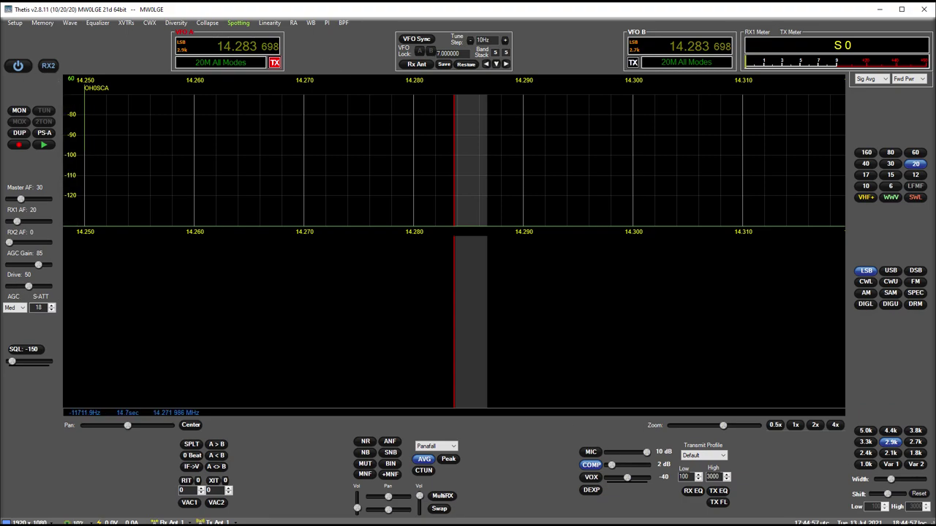
click(239, 24)
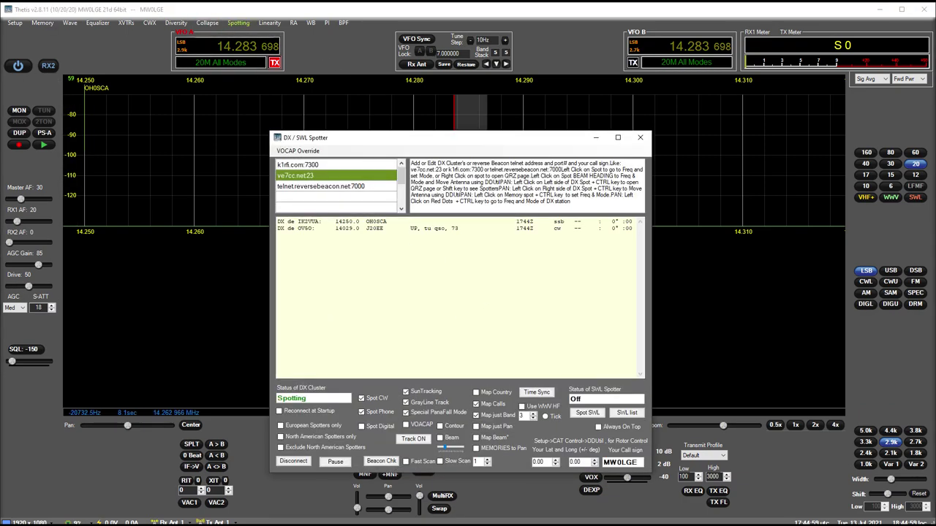
click(640, 137)
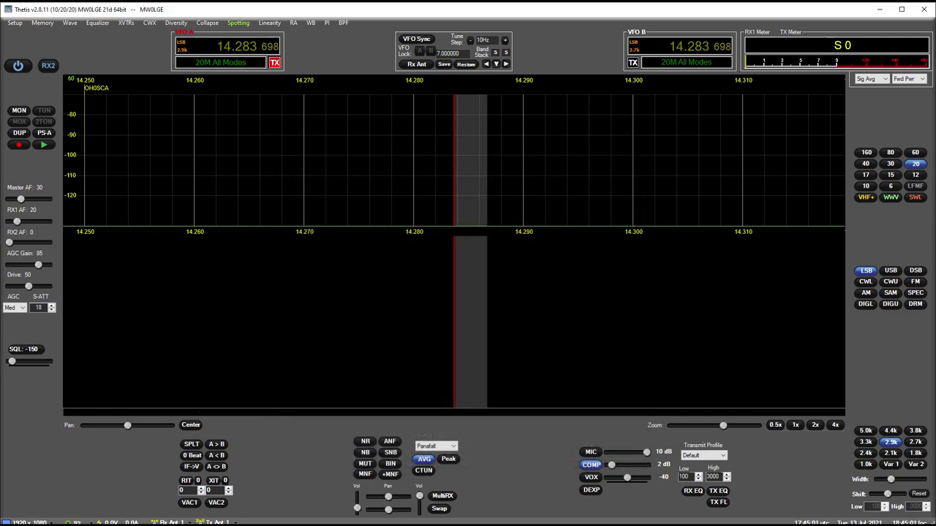
Step: Shift the panadaptor to tune VFO A to 14.263 706, followed by 14.274 992
drag(87, 146, 306, 147)
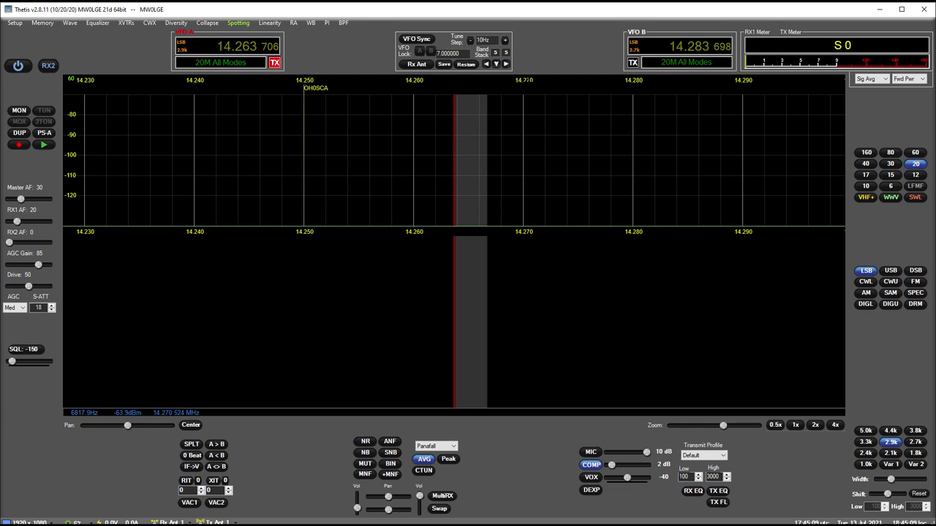
drag(531, 146, 401, 146)
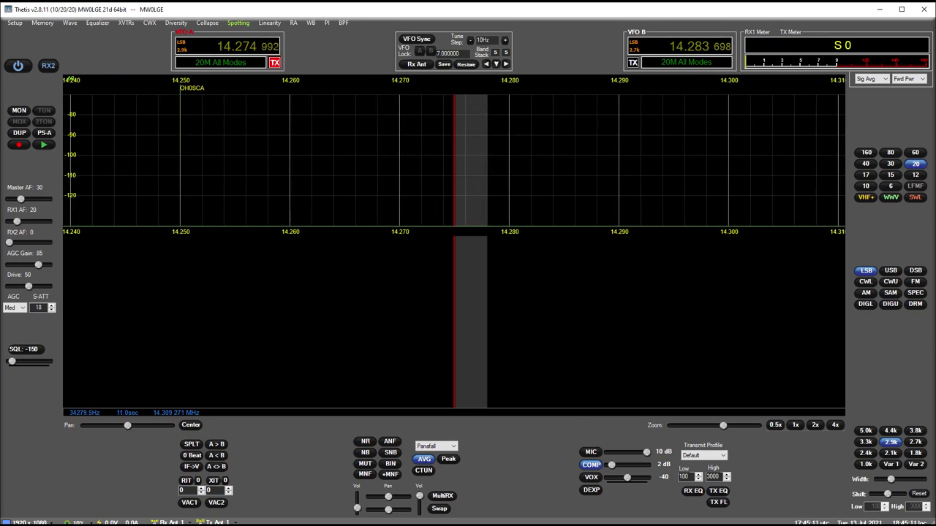